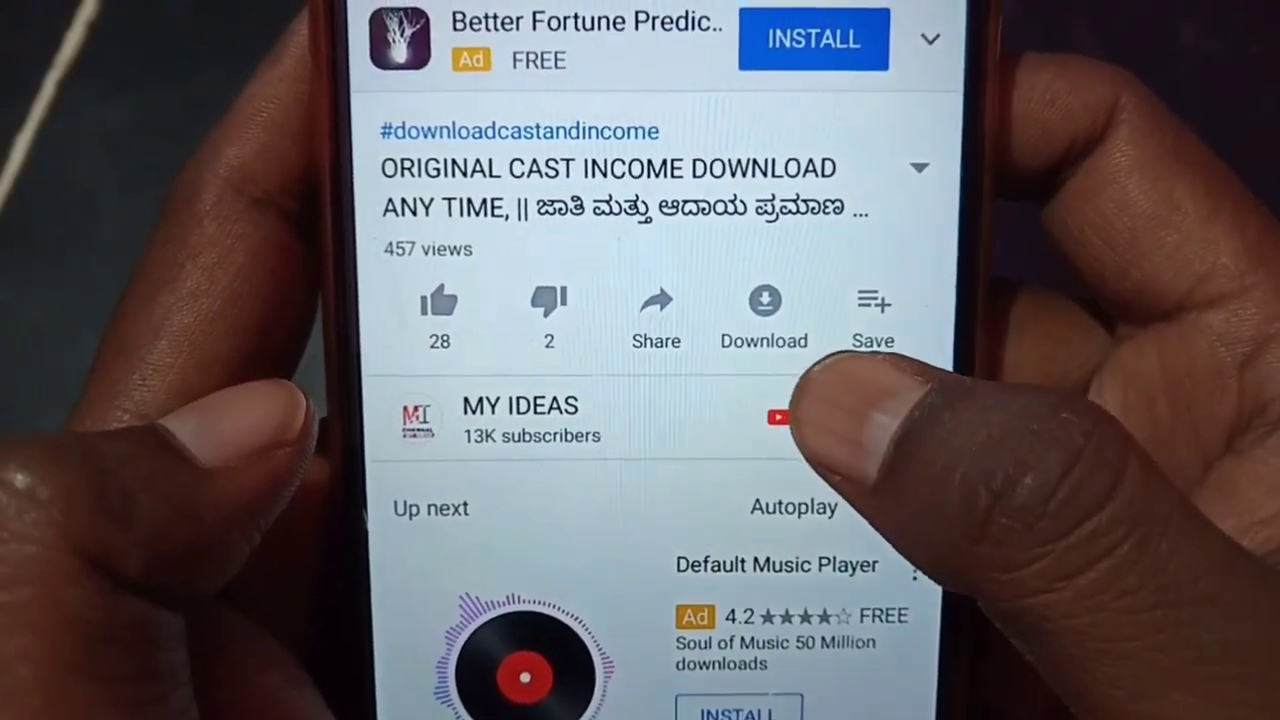
# Subscribe to MY IDEAS with All notifications, like the video, and bring up its share options.
pyautogui.click(832, 395)
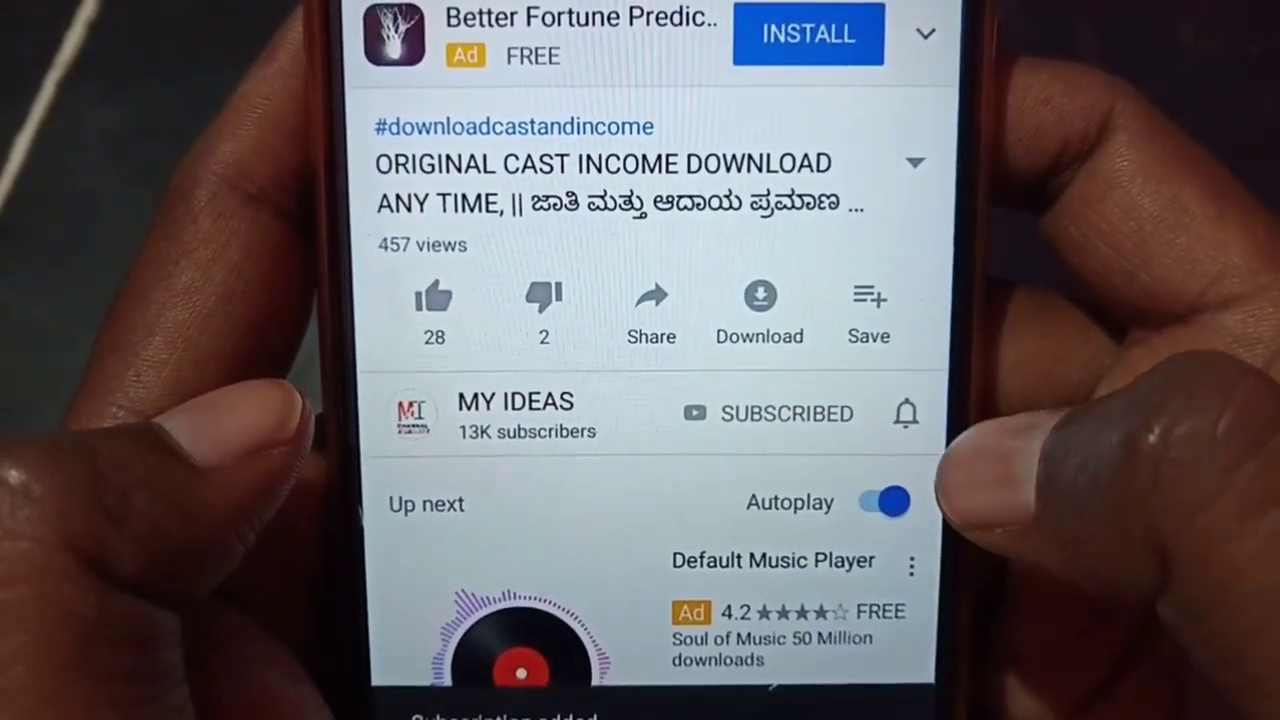
pyautogui.click(905, 414)
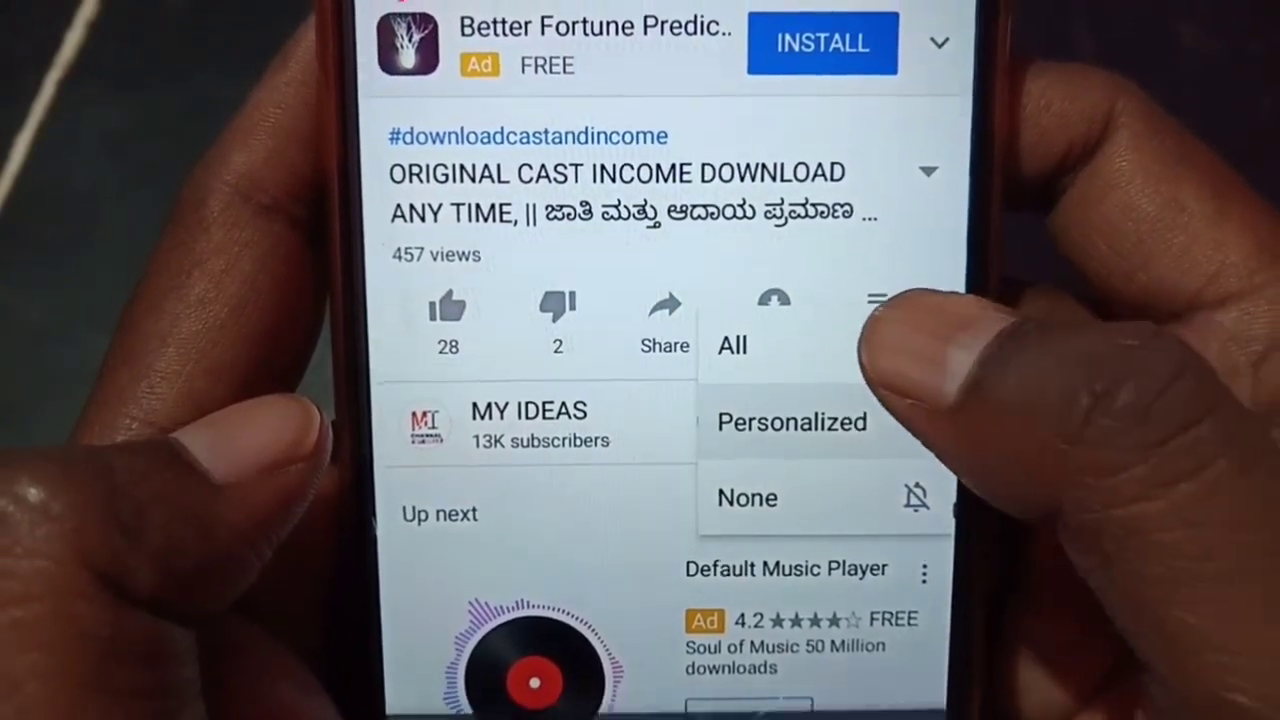
pyautogui.click(925, 341)
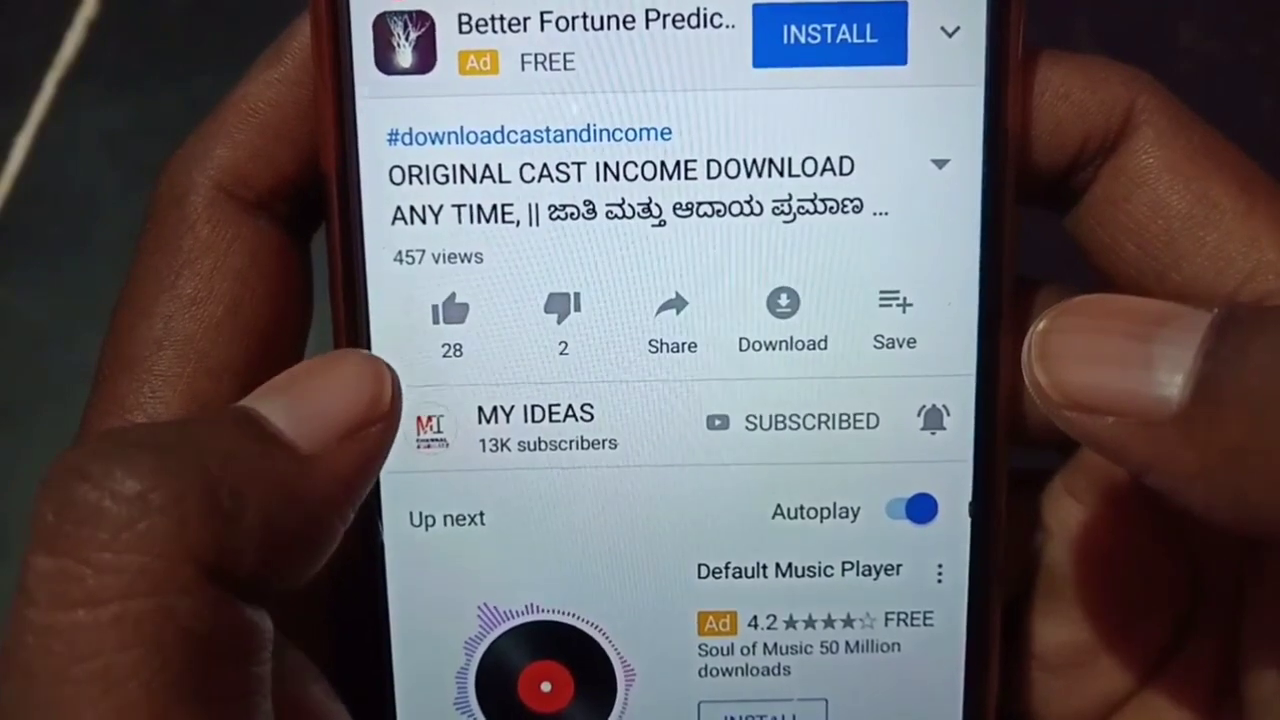
pyautogui.click(447, 310)
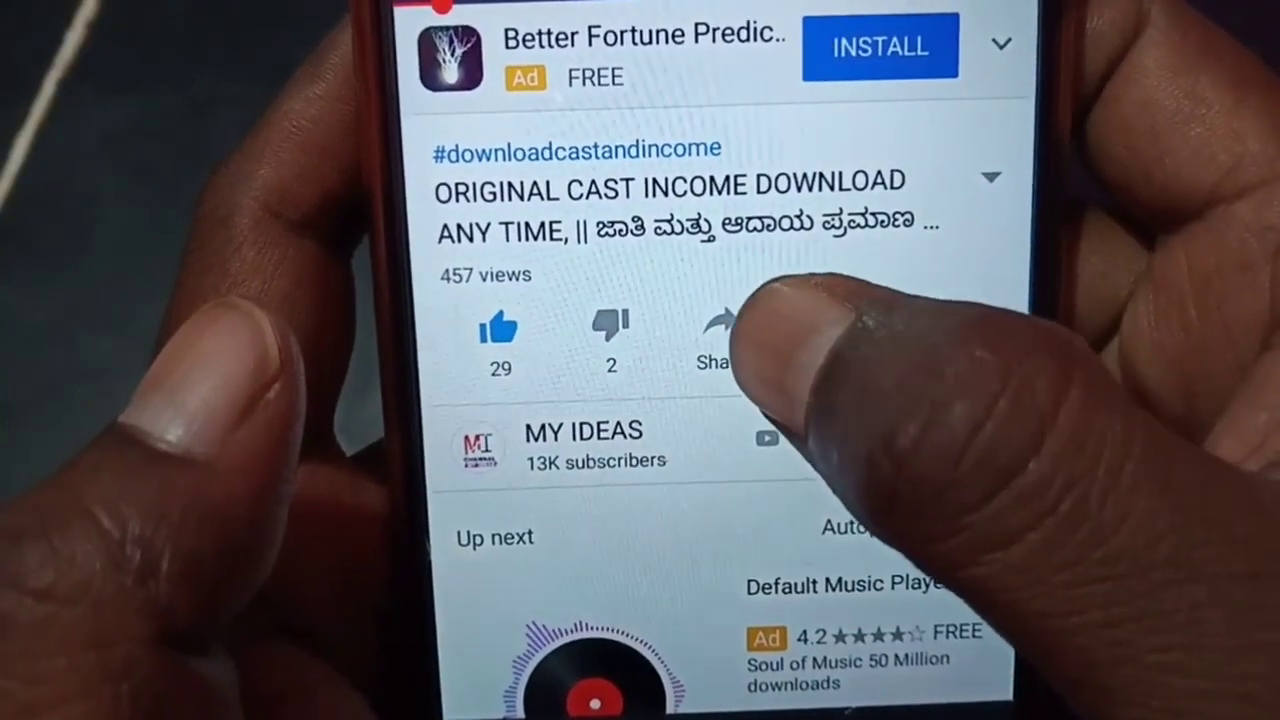
pyautogui.click(745, 330)
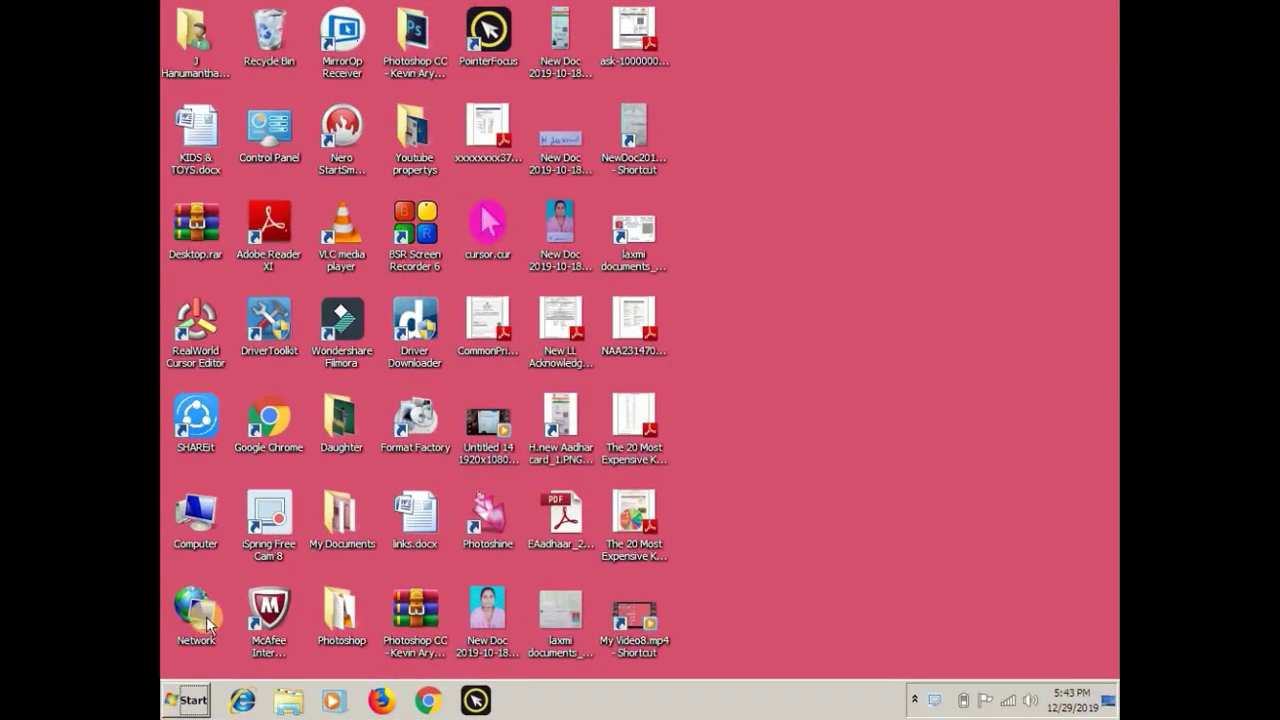
# Launch Chrome in a maximized window and load uidai.gov.in.
pyautogui.doubleClick(273, 424)
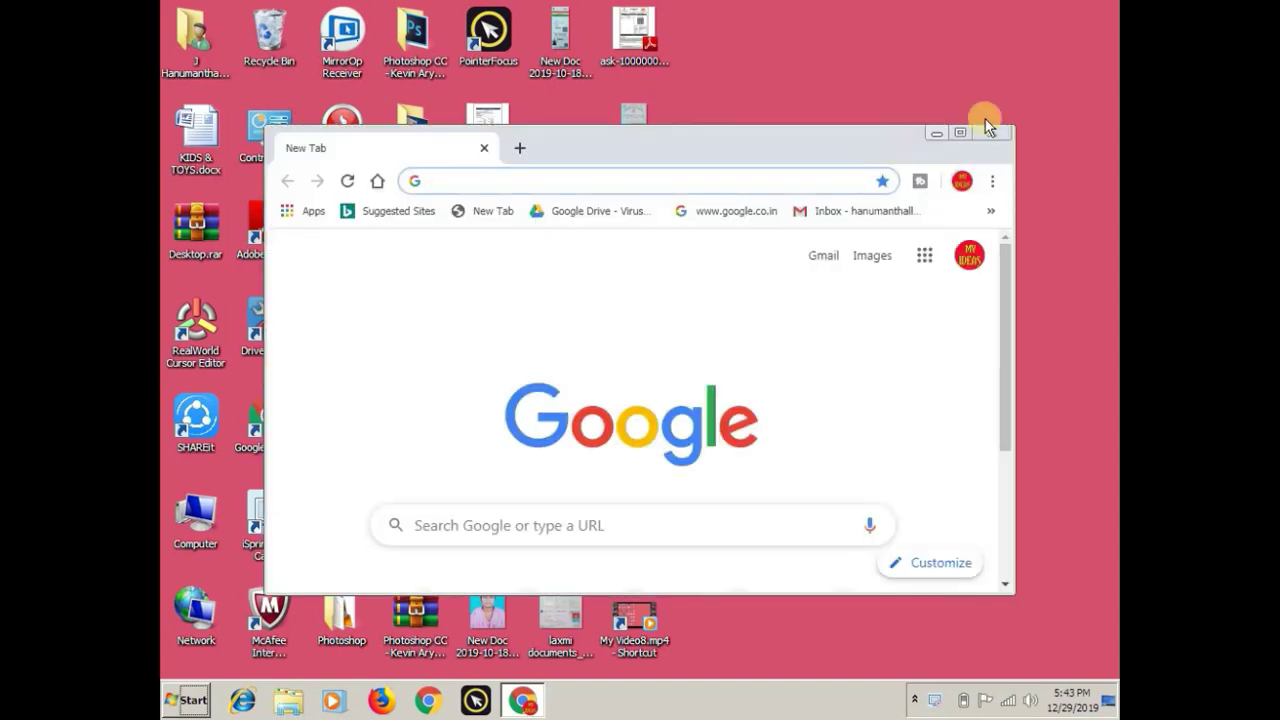
pyautogui.click(959, 133)
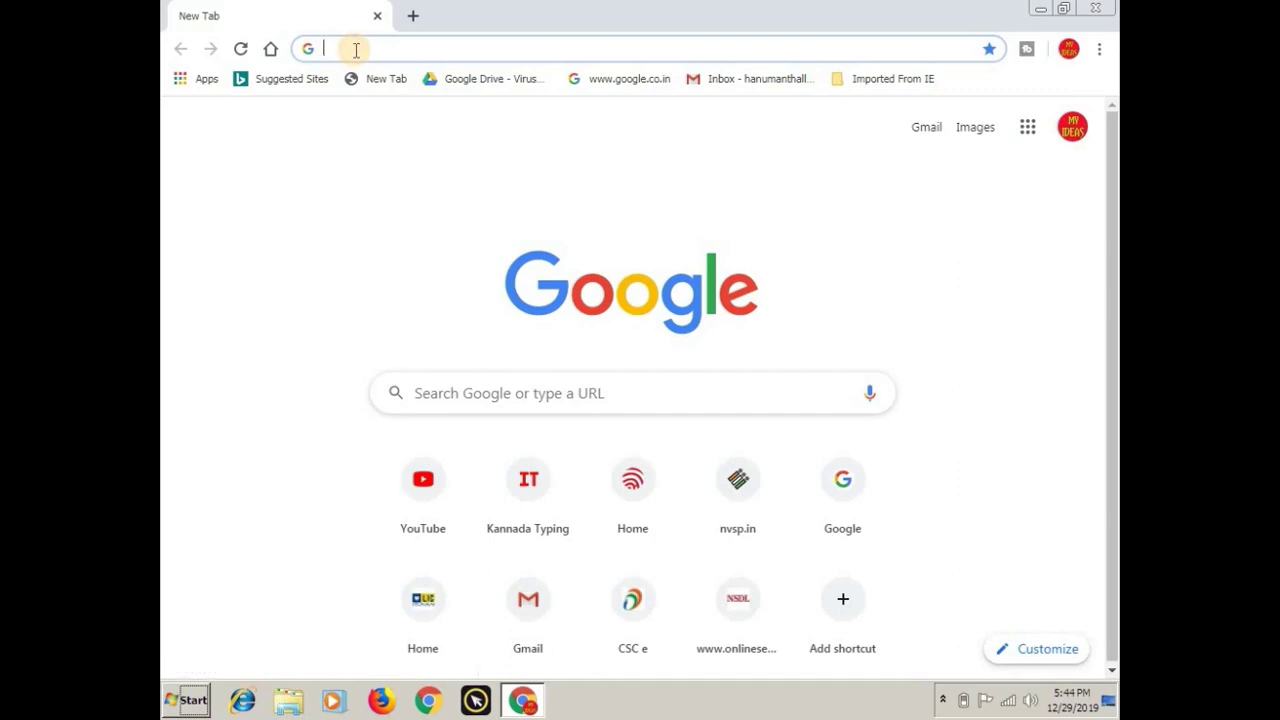
pyautogui.write('uidai.gov.in')
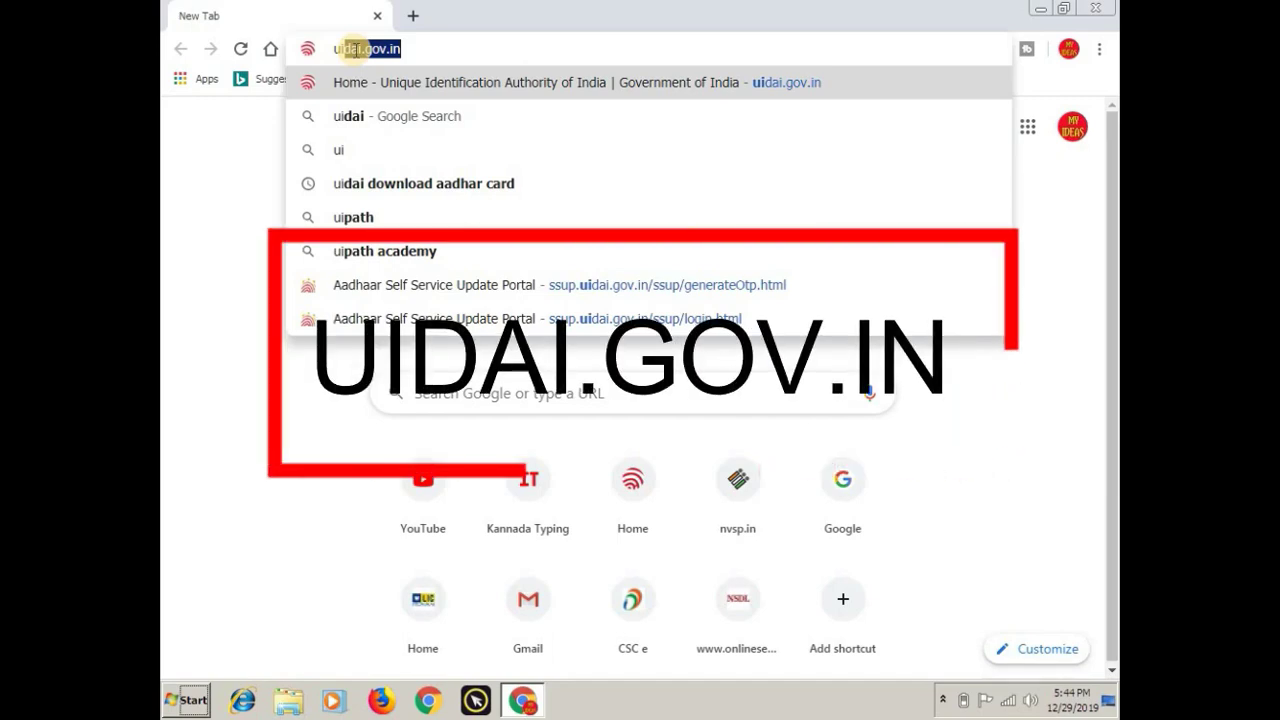
pyautogui.press('Return')
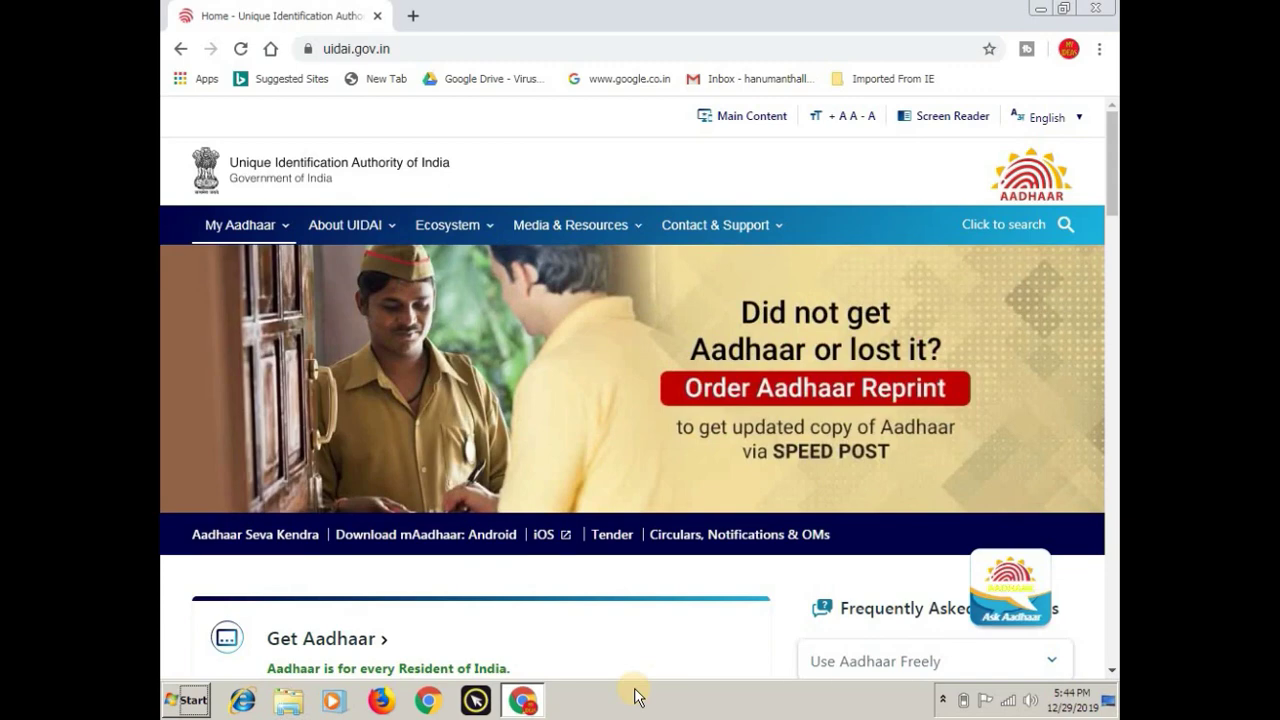
# Follow the Book an Appointment link in the Get Aadhaar section.
pyautogui.scroll(-3, 635, 697)
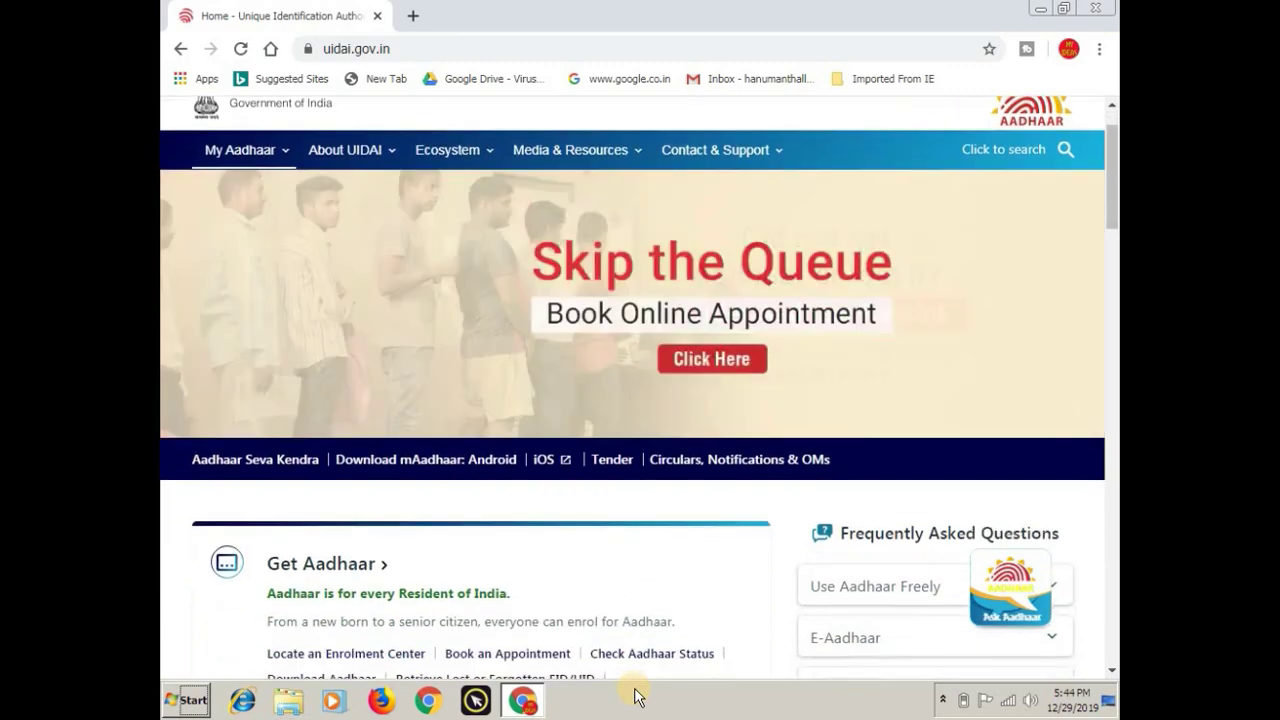
pyautogui.scroll(-2, 635, 697)
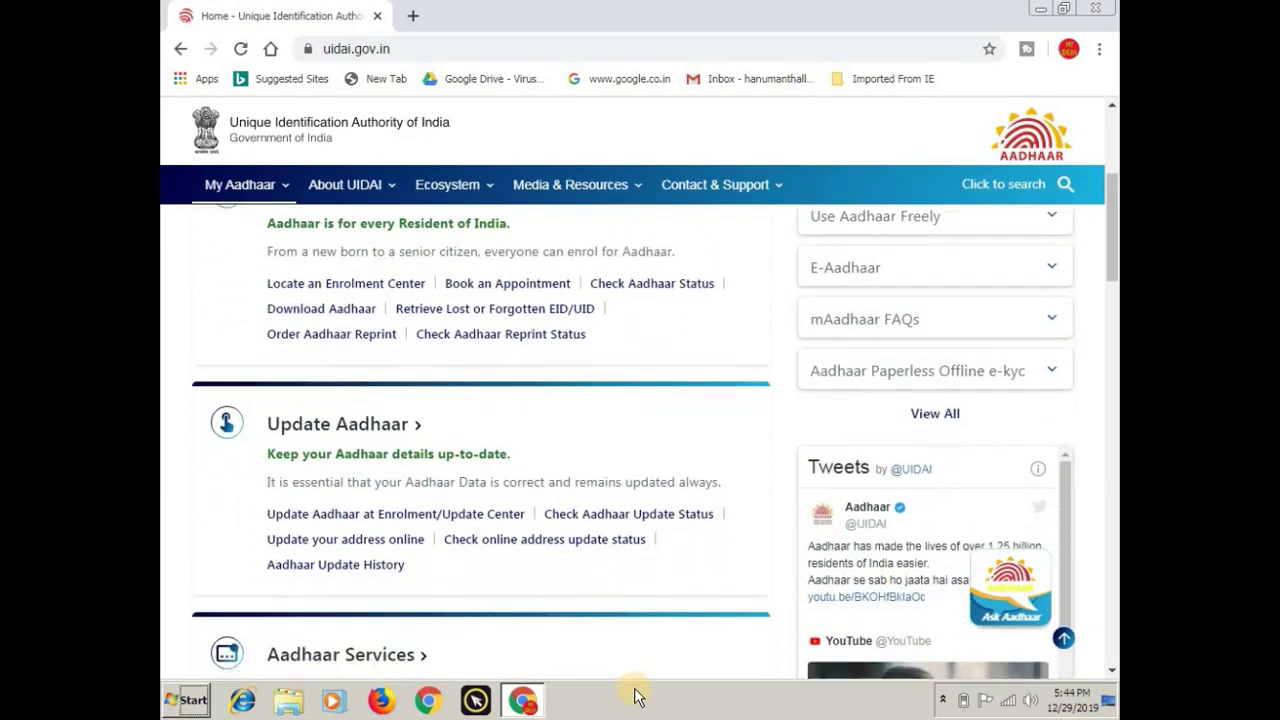
pyautogui.scroll(1, 635, 697)
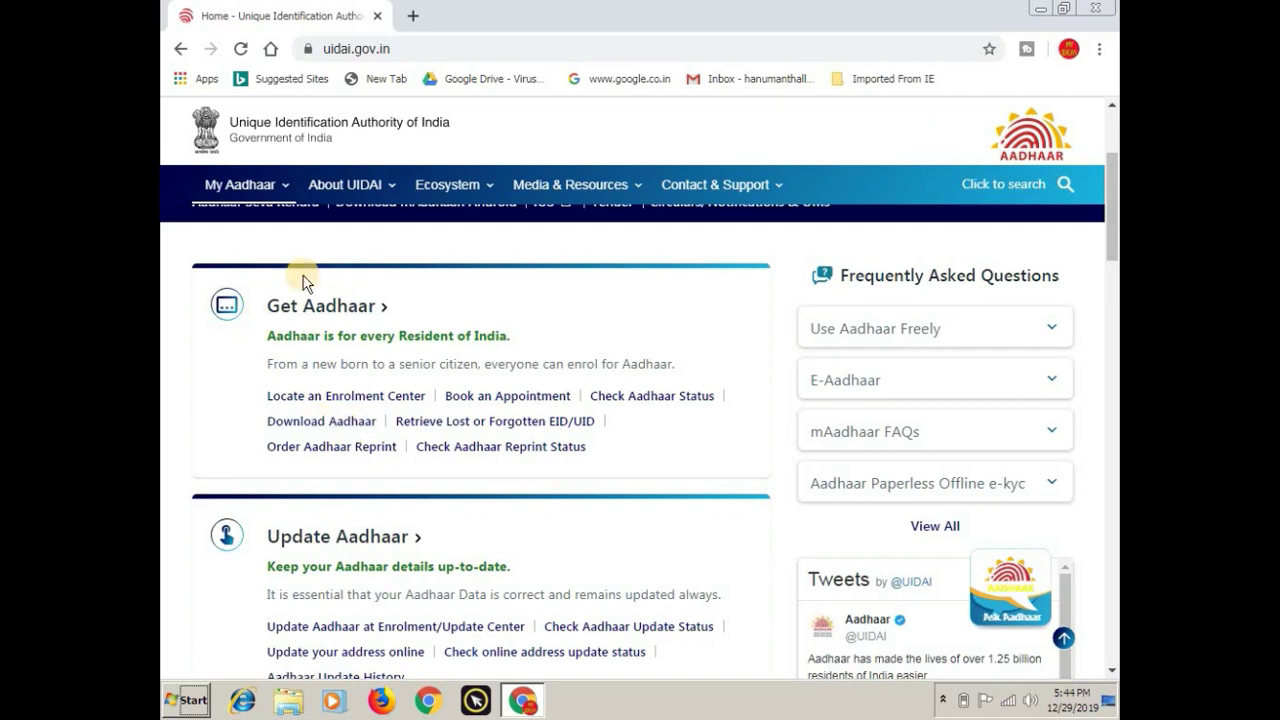
pyautogui.click(521, 396)
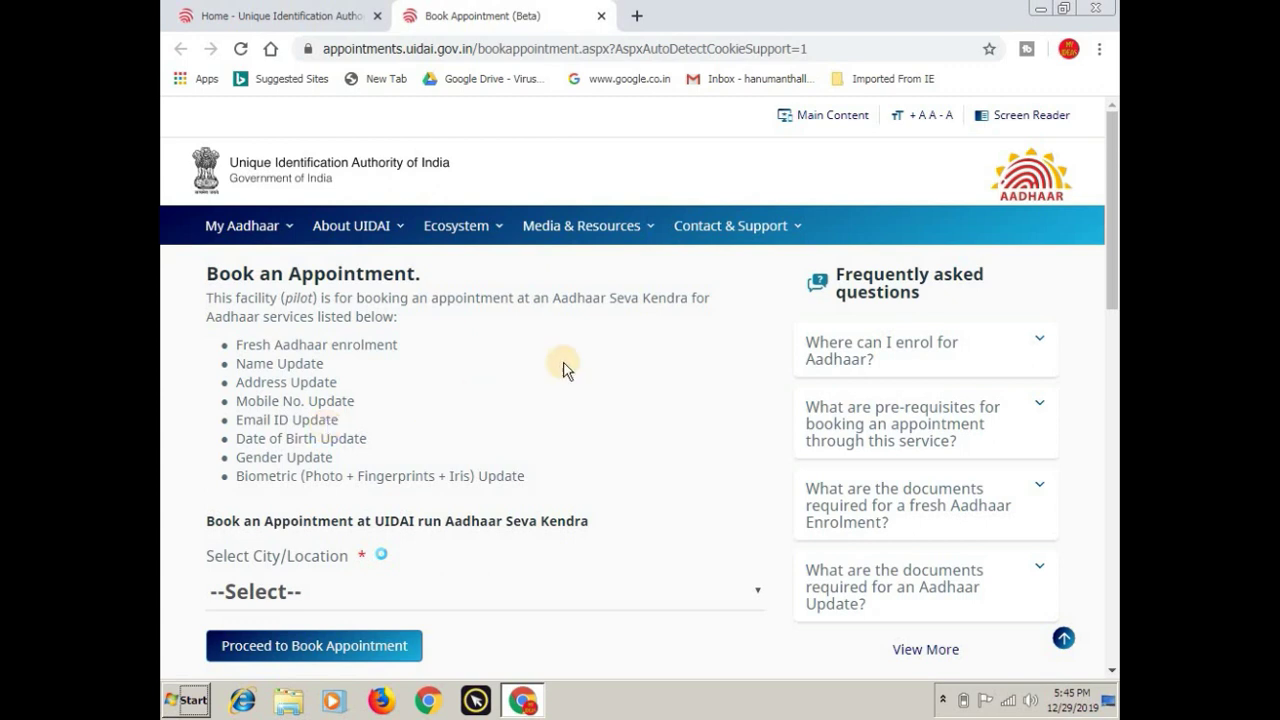
# Expand the Select City/Location dropdown under UIDAI run Aadhaar Seva Kendra.
pyautogui.scroll(-1, 497, 443)
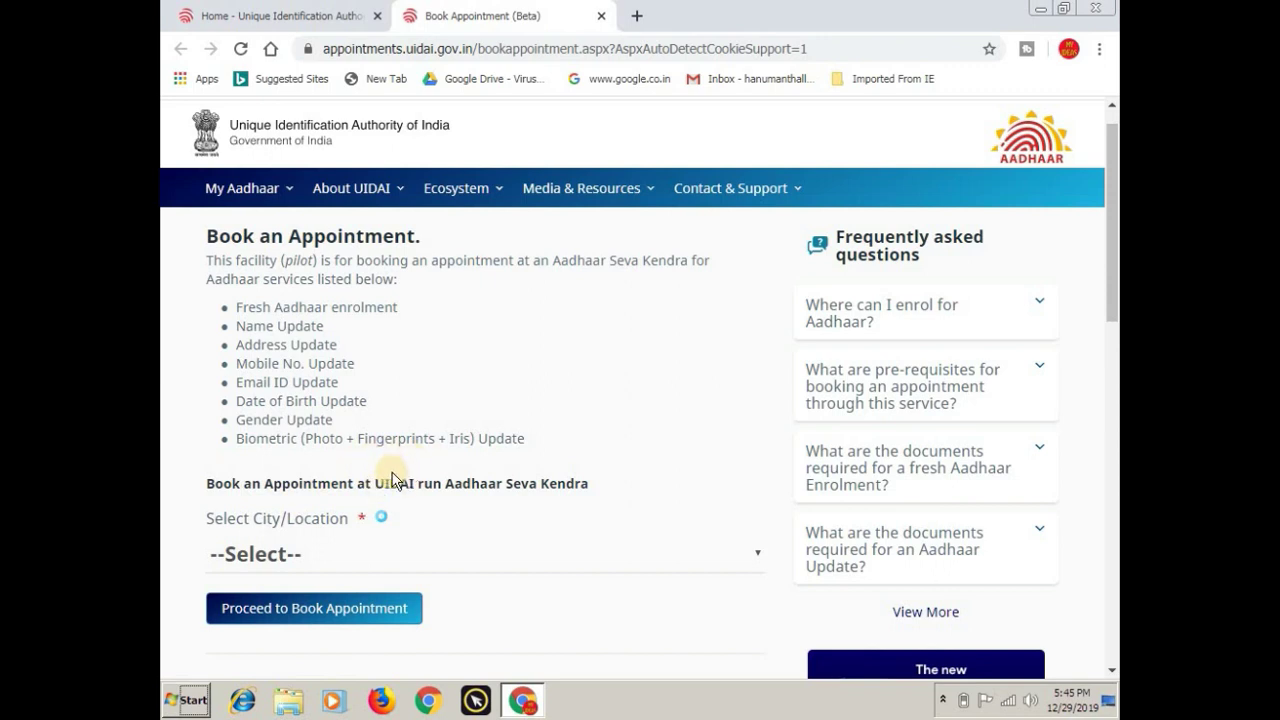
pyautogui.scroll(-1, 392, 480)
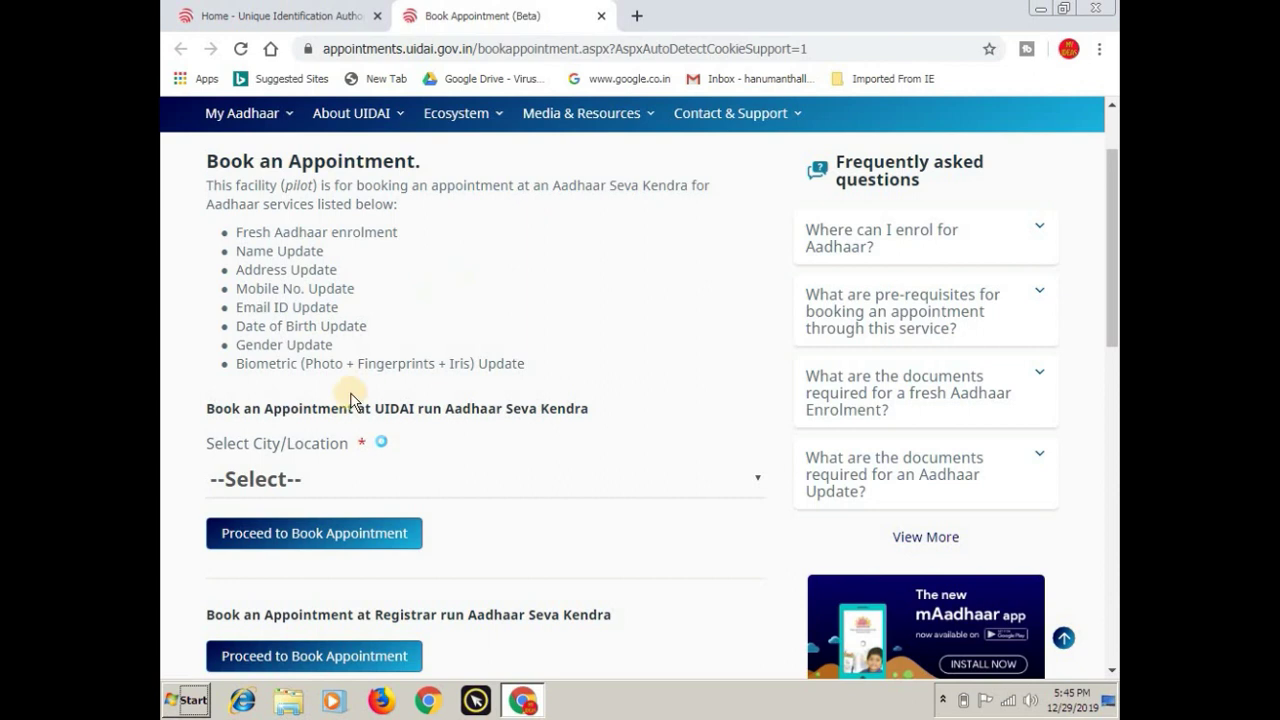
pyautogui.click(281, 487)
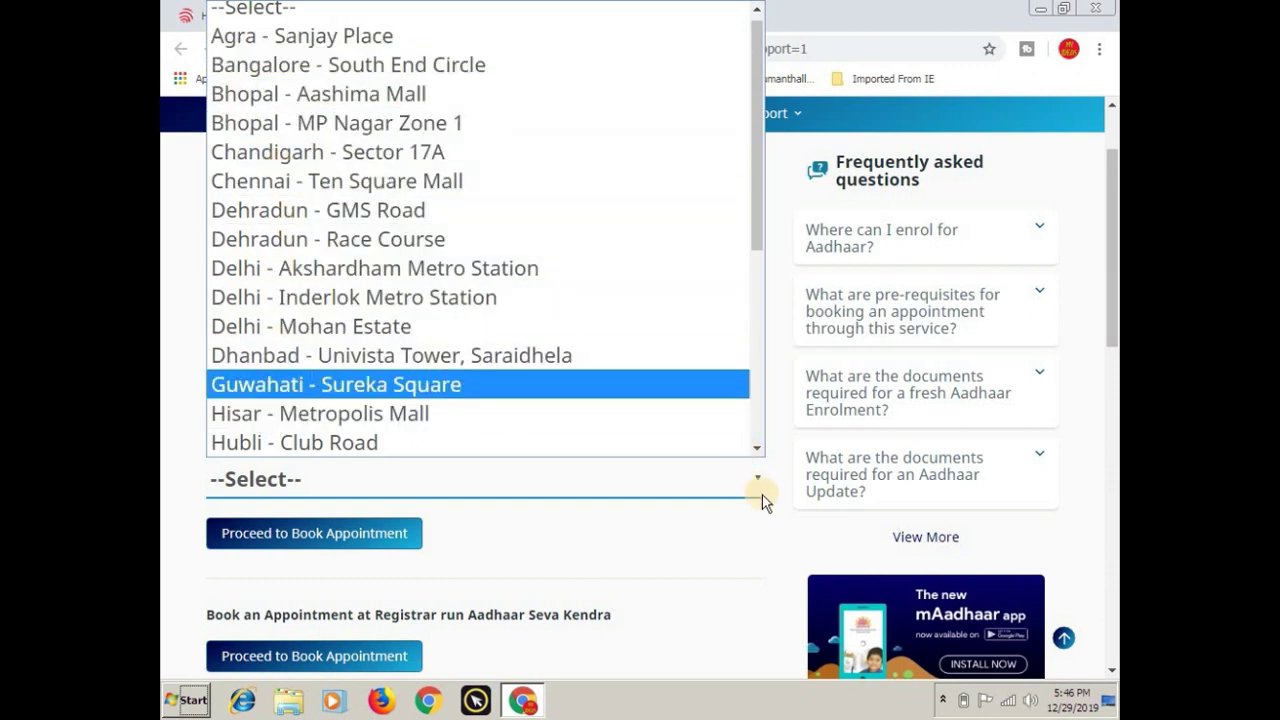
# Choose Bangalore - South End Circle and proceed to book an appointment there.
pyautogui.scroll(-3, 754, 448)
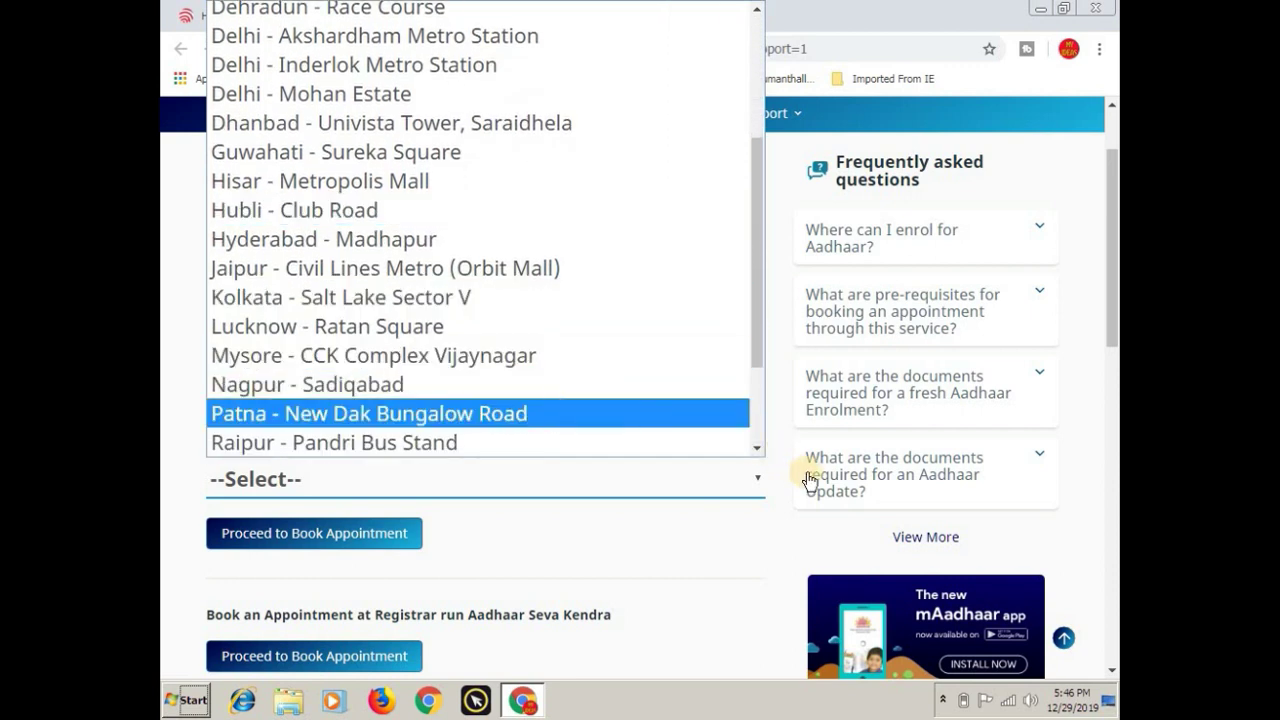
pyautogui.scroll(-2, 754, 448)
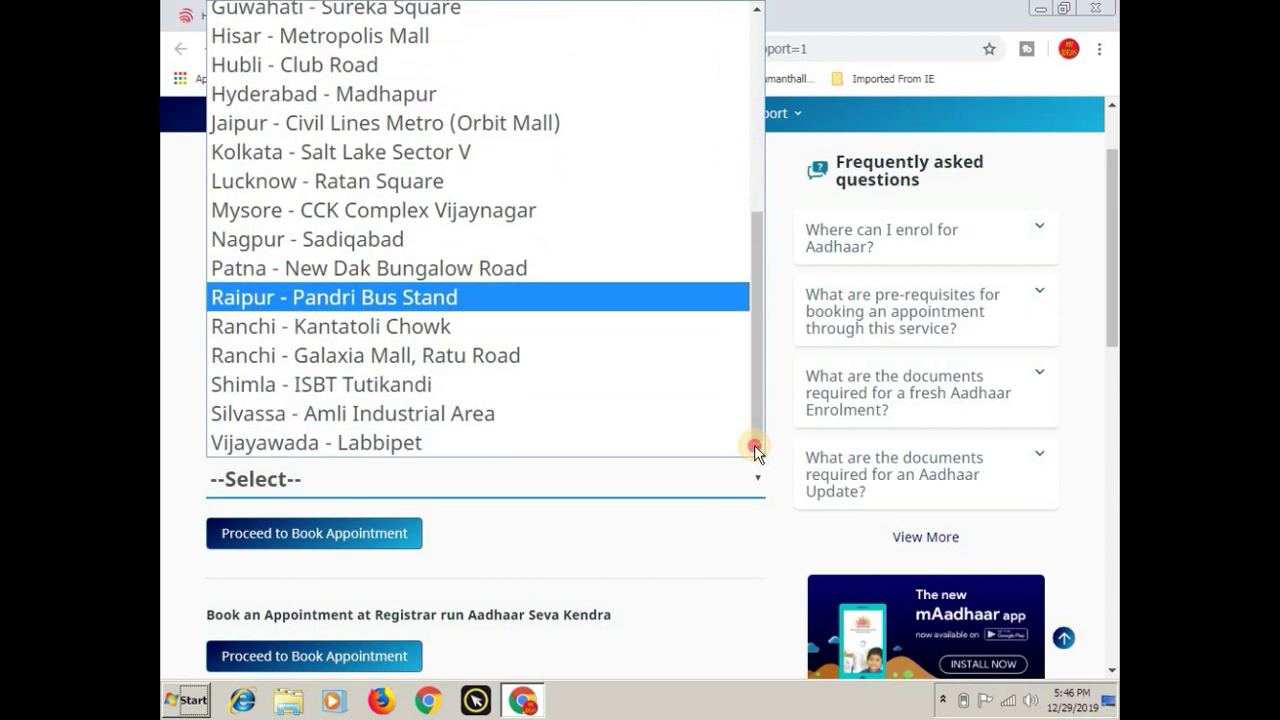
pyautogui.click(758, 11)
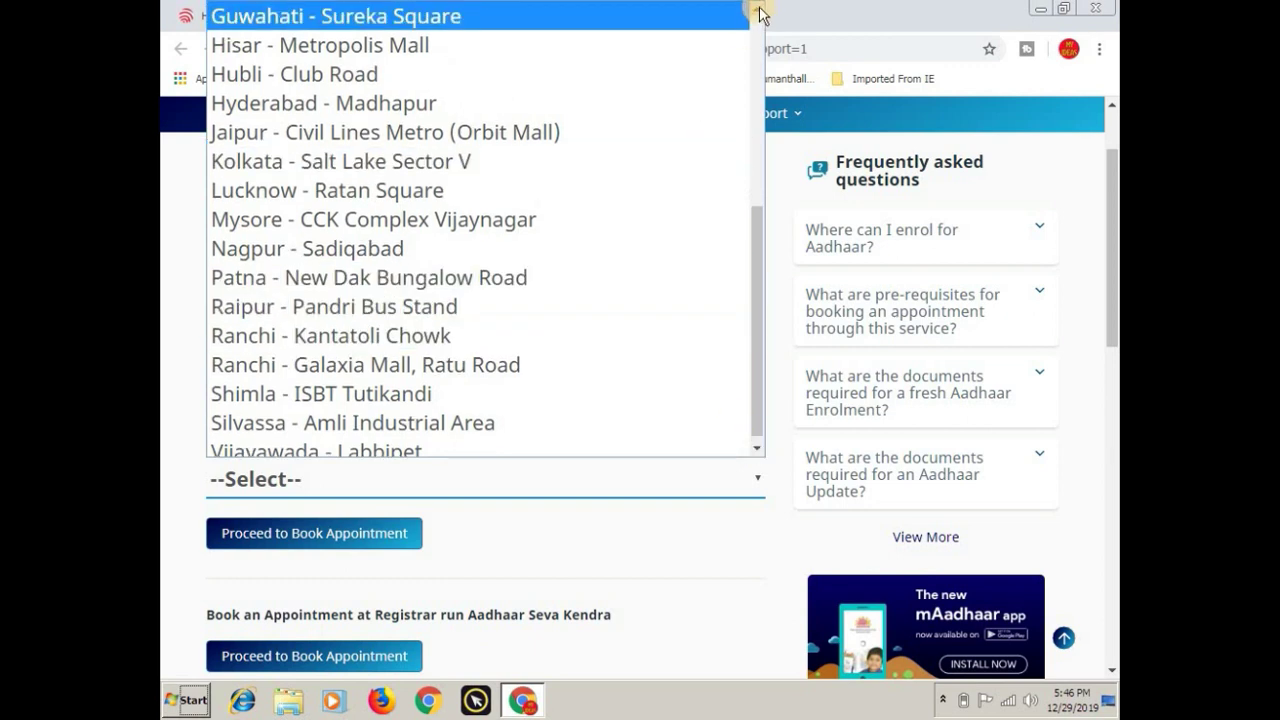
pyautogui.scroll(3, 758, 11)
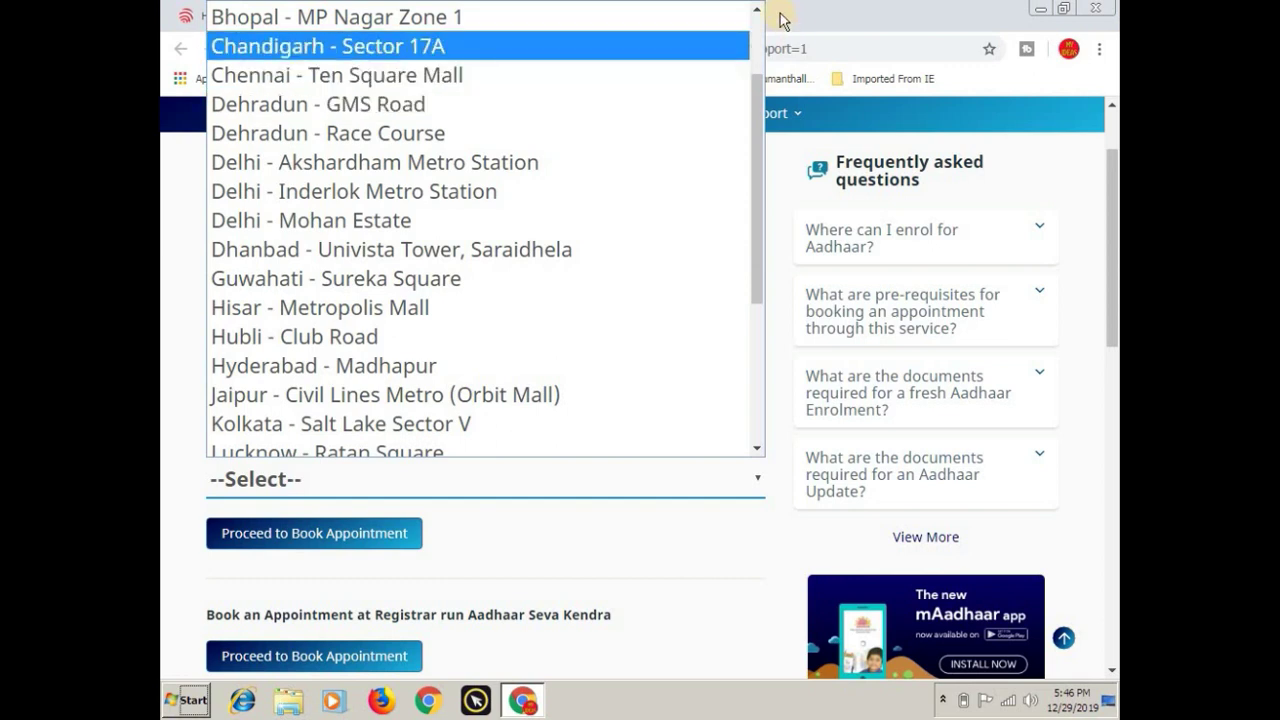
pyautogui.click(758, 11)
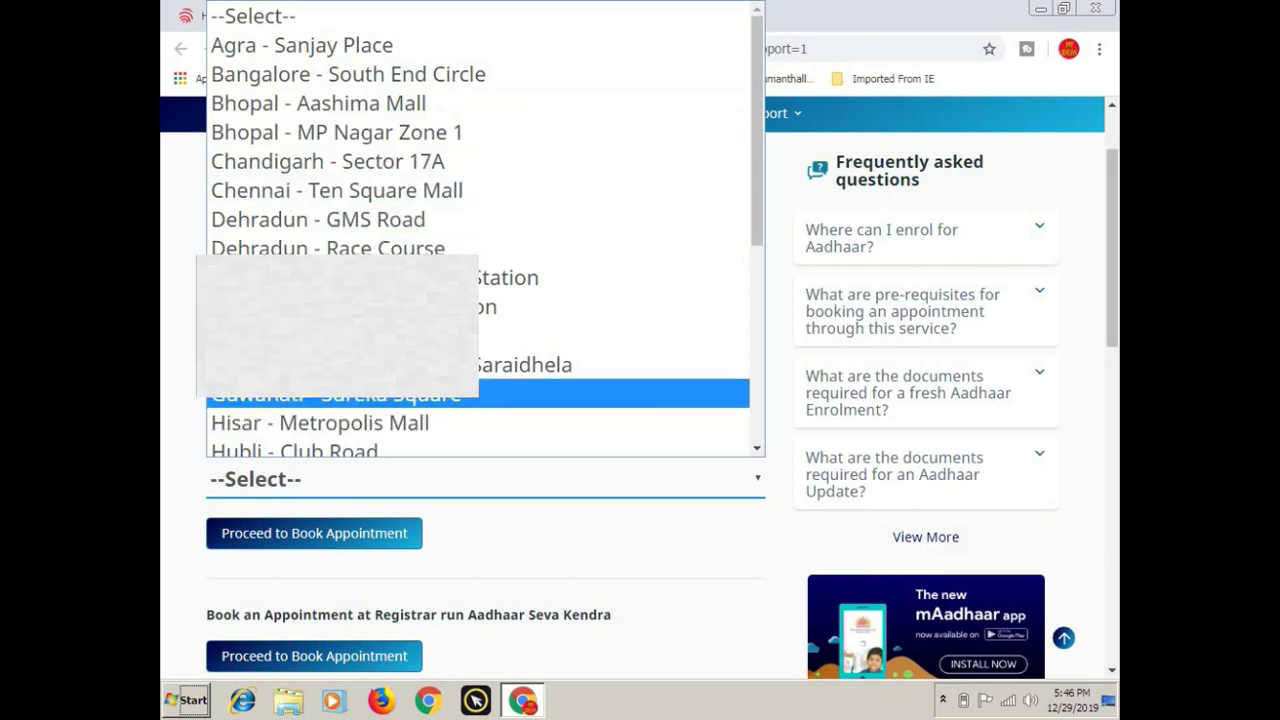
pyautogui.click(291, 82)
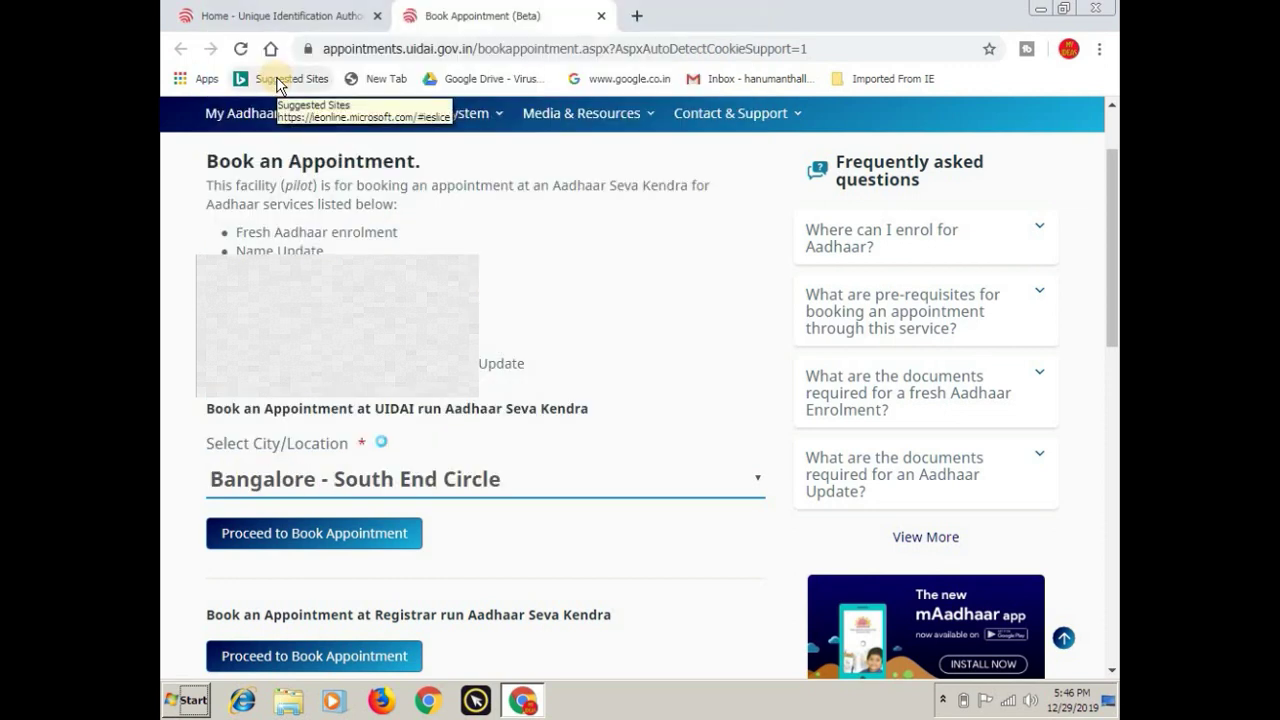
pyautogui.click(290, 538)
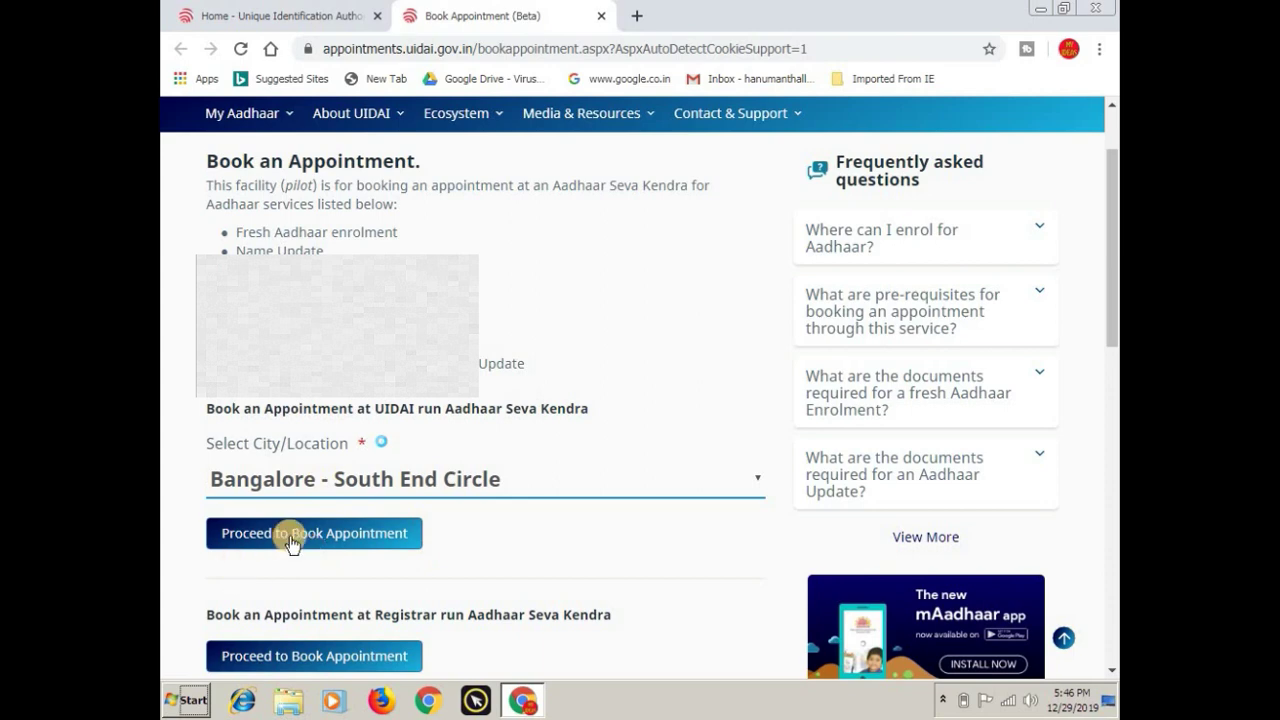
pyautogui.click(362, 527)
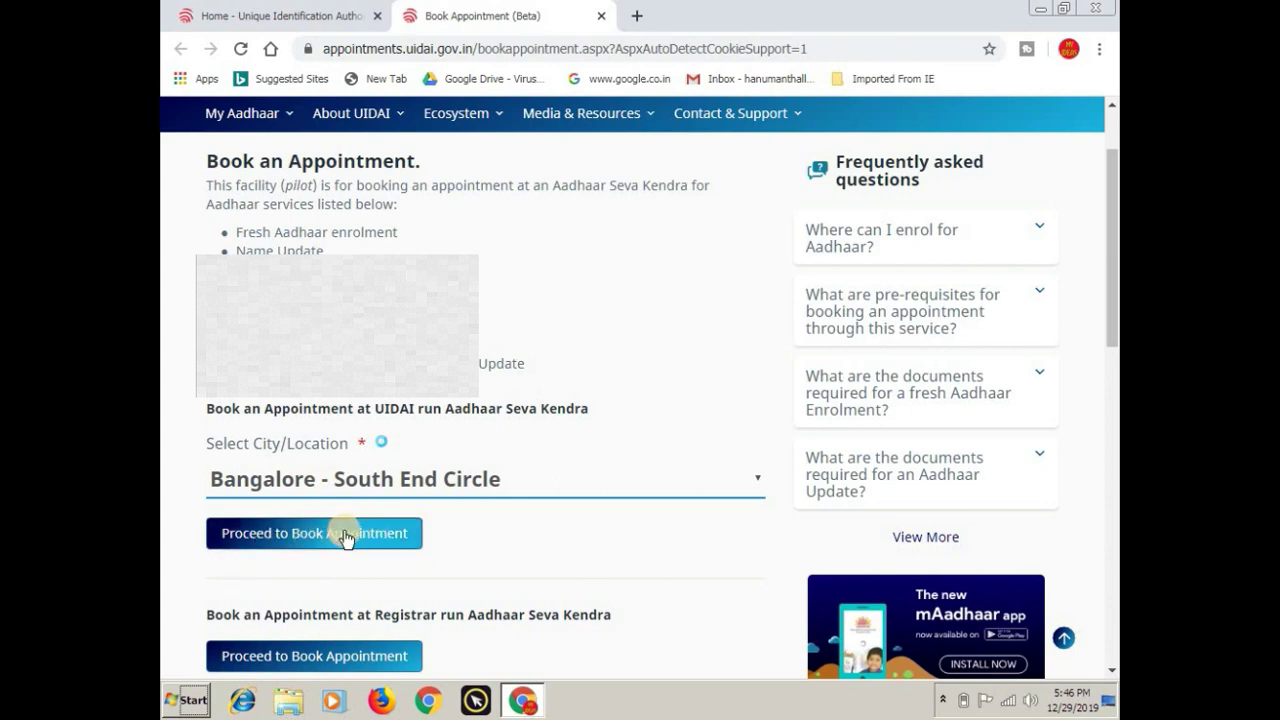
pyautogui.click(345, 536)
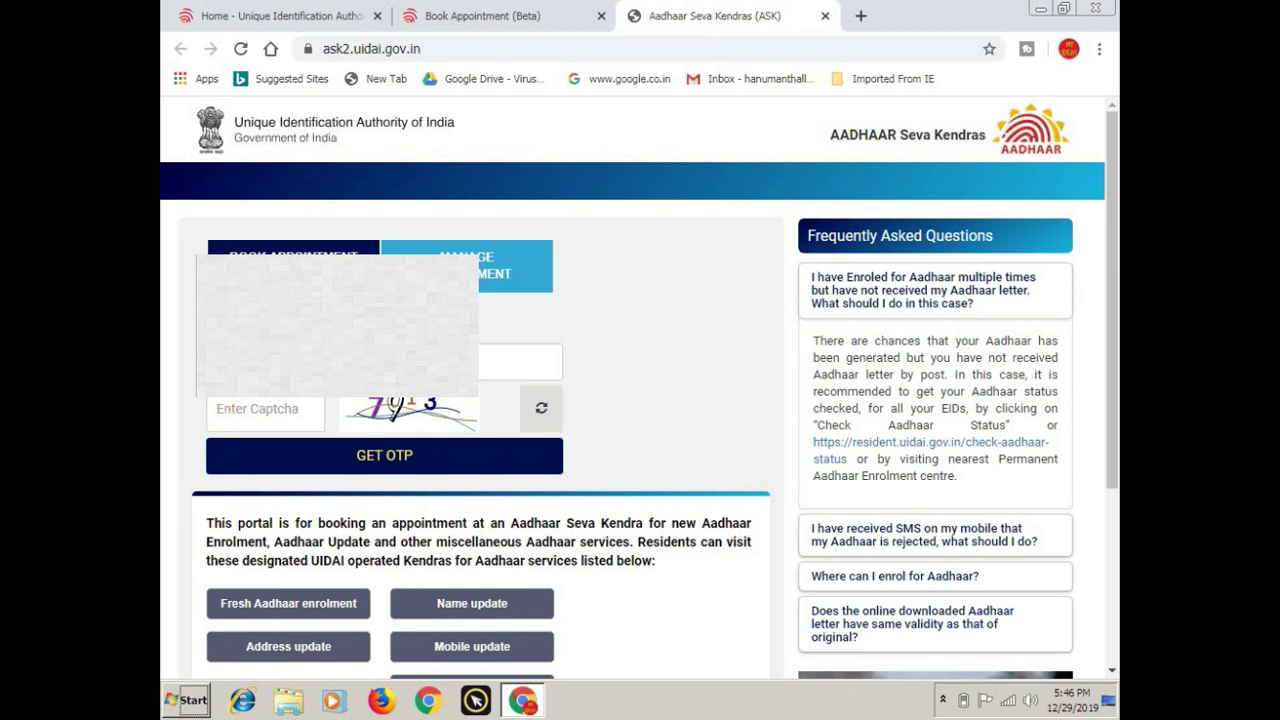
# Enter the mobile number and captcha, request an OTP, and dismiss the confirmation alert.
pyautogui.click(520, 361)
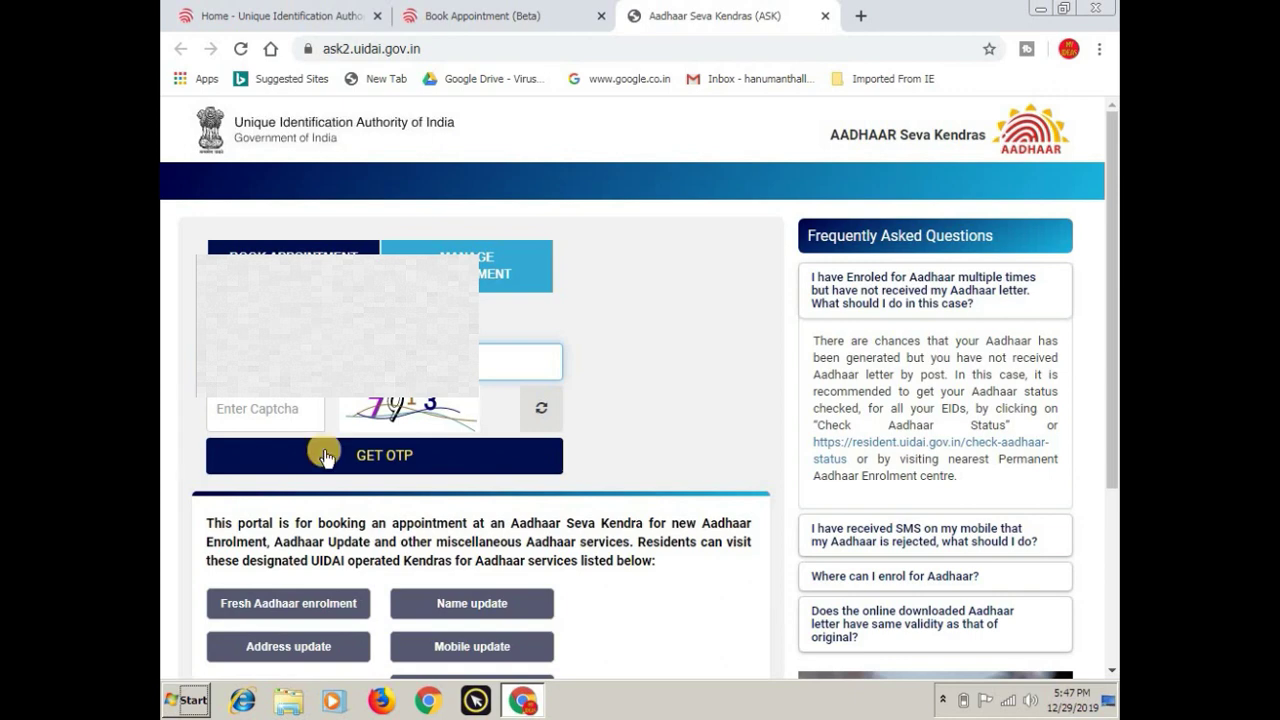
pyautogui.click(258, 411)
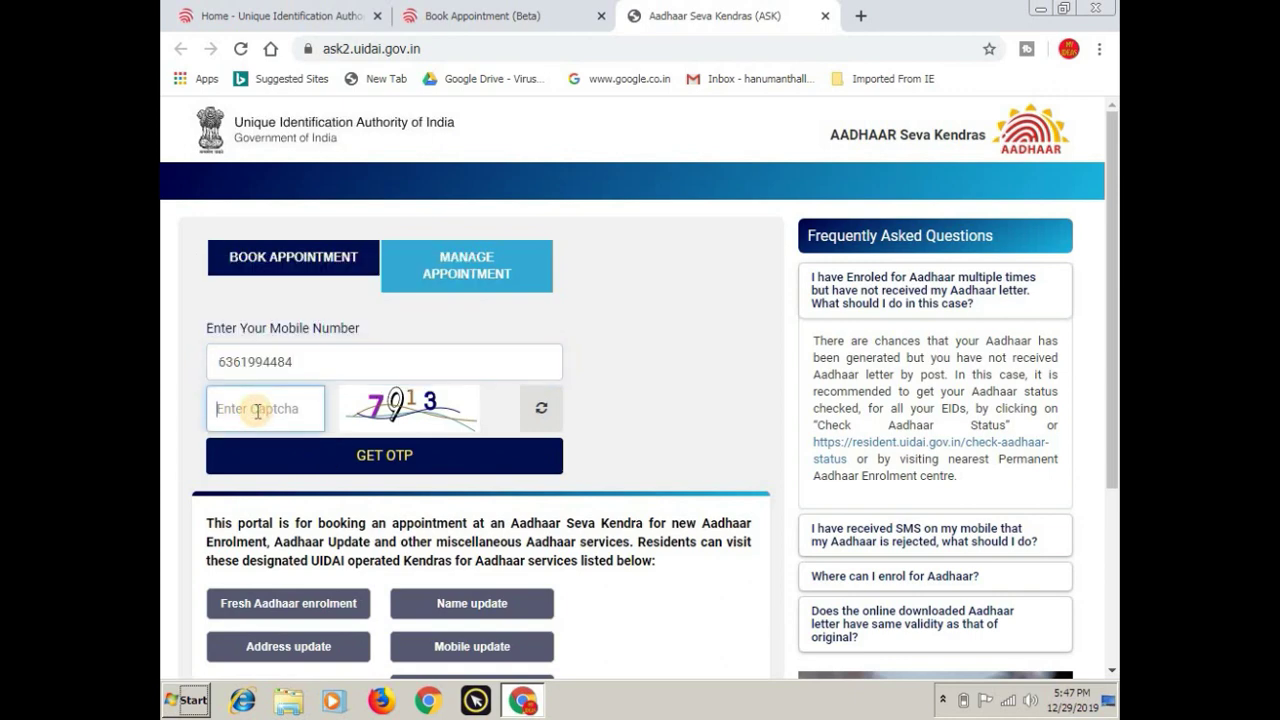
pyautogui.click(398, 463)
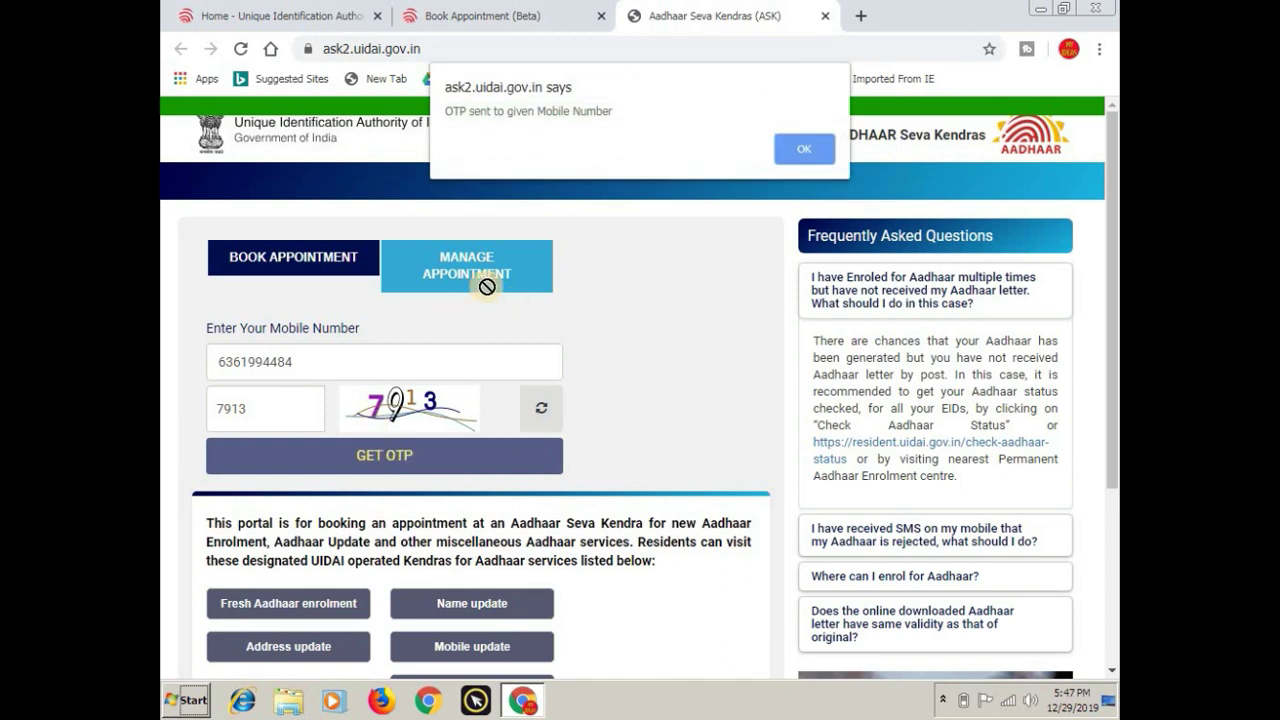
pyautogui.click(804, 147)
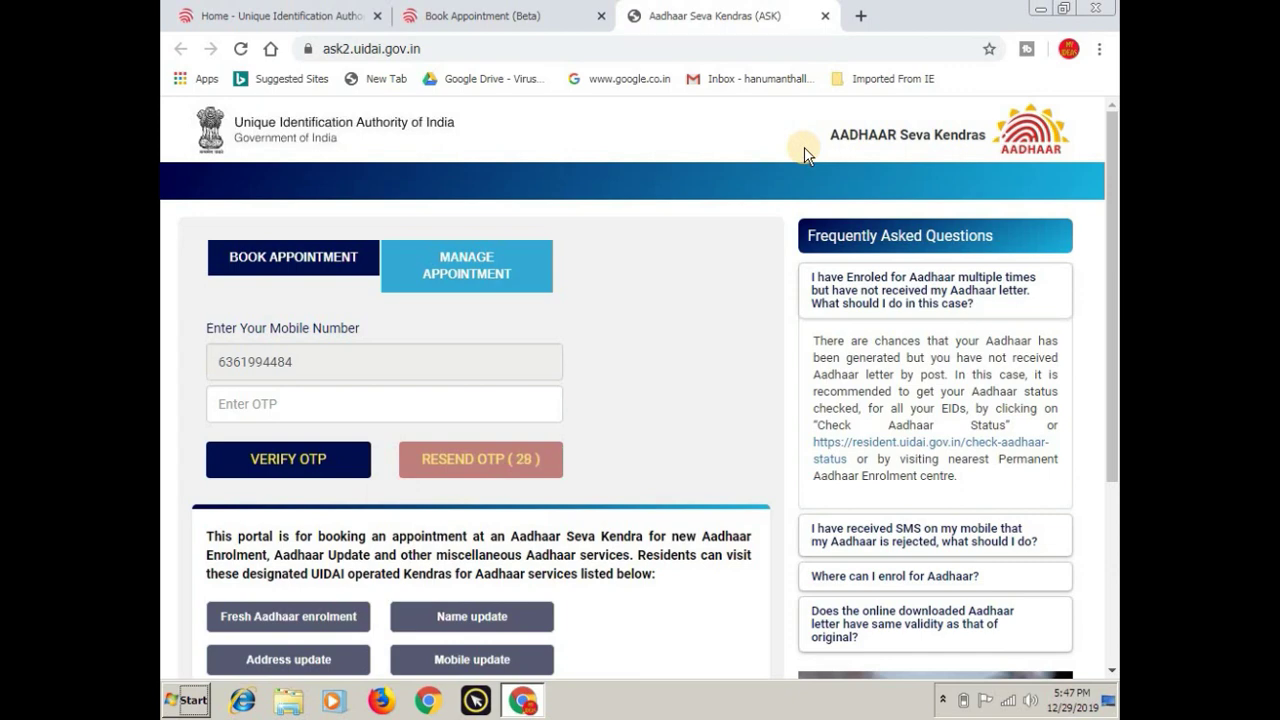
# Enter the received OTP and verify it.
pyautogui.click(262, 407)
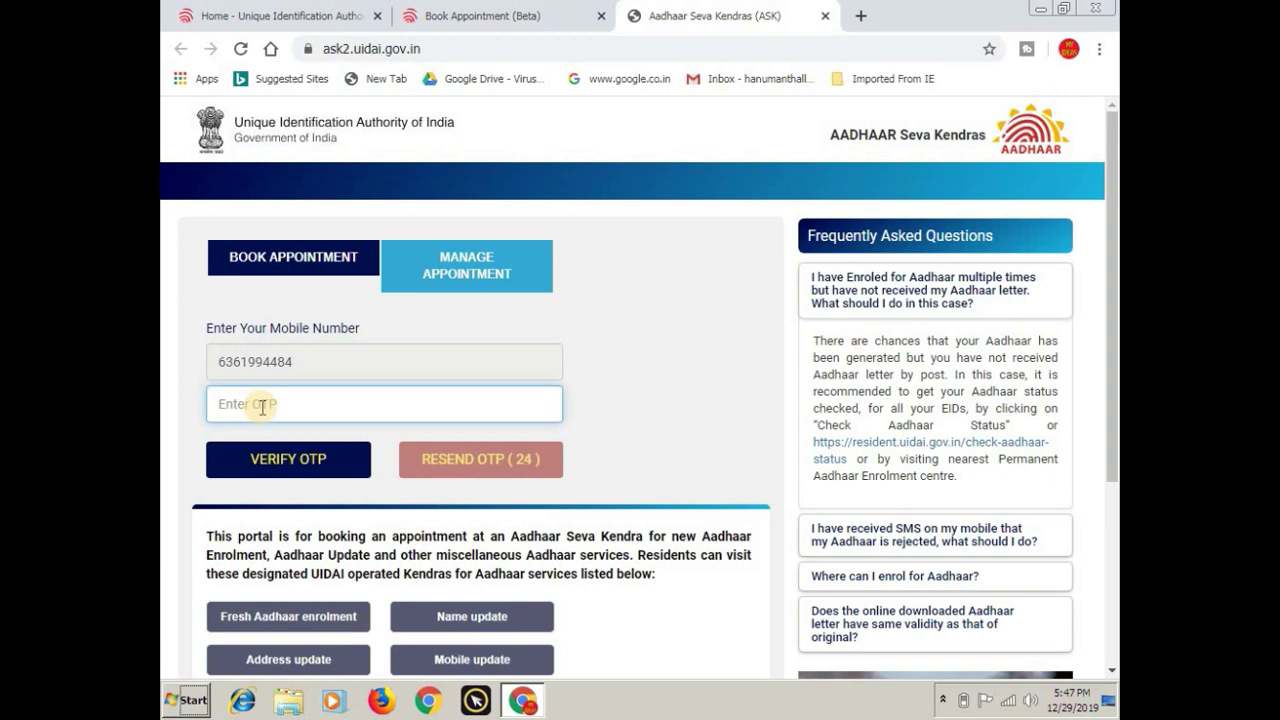
pyautogui.click(308, 462)
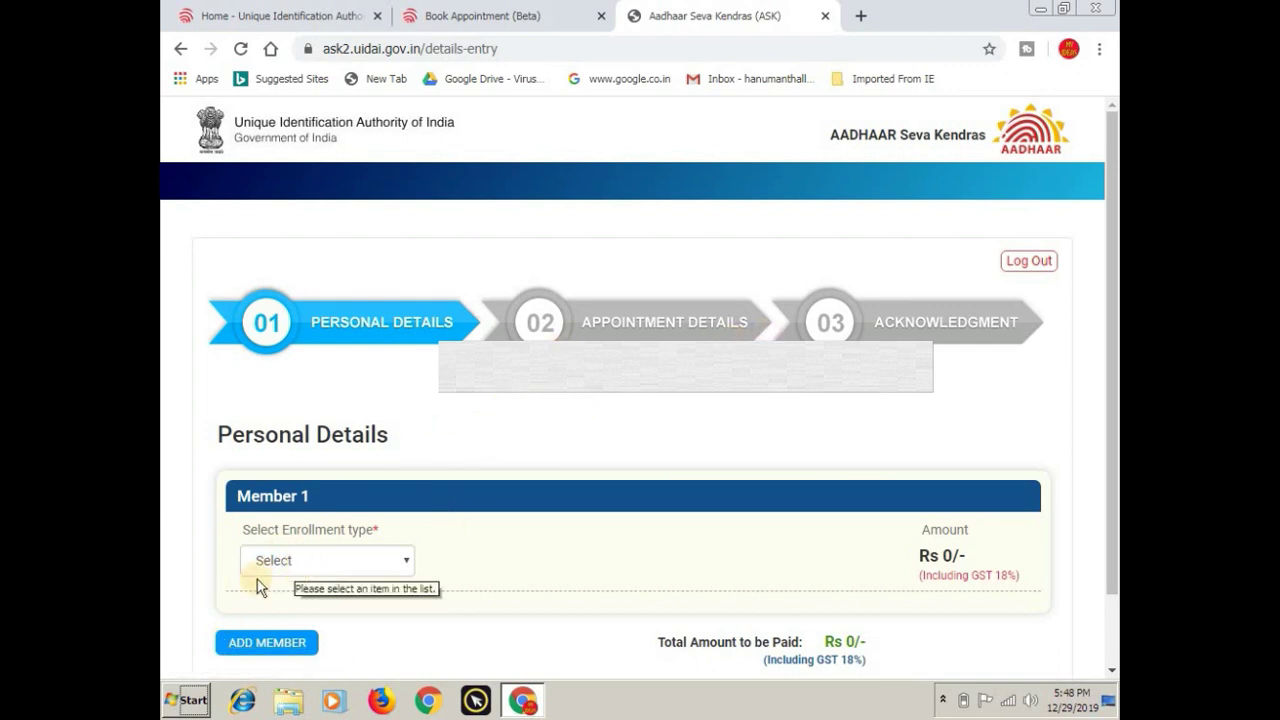
# Set enrolment type to Update Existing Aadhaar Details and begin entering the Aadhaar number.
pyautogui.click(298, 576)
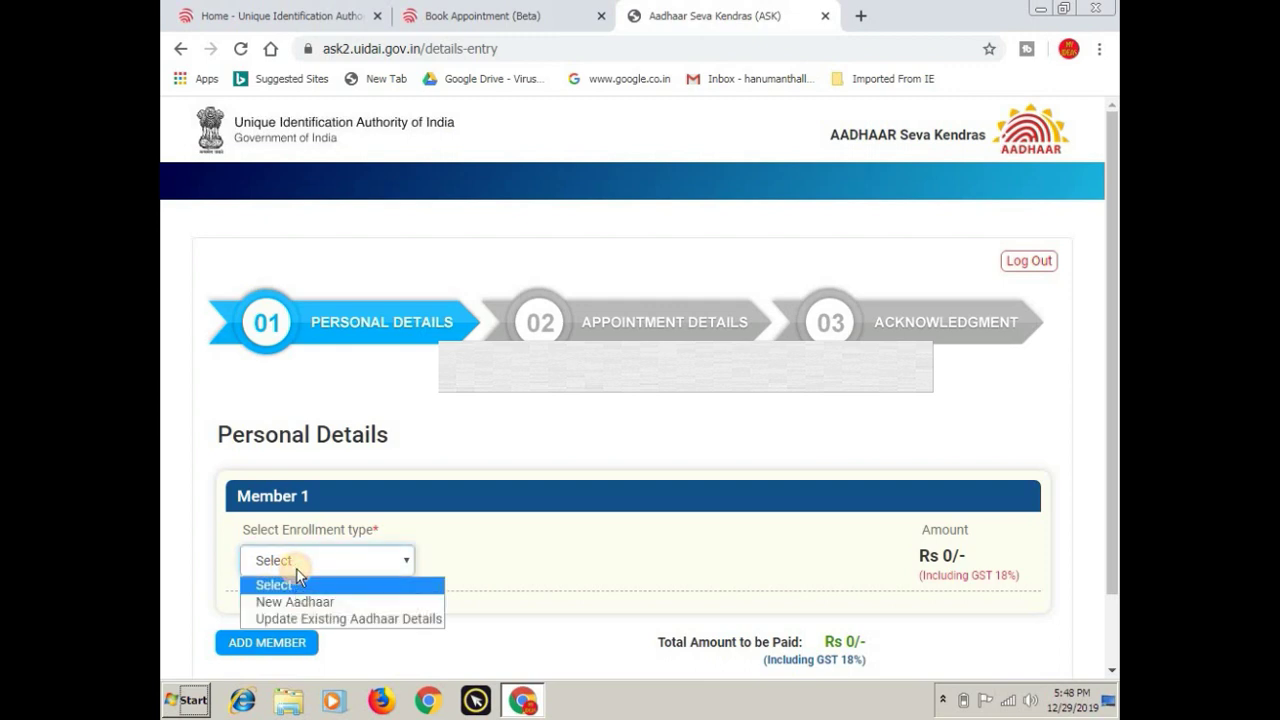
pyautogui.click(316, 618)
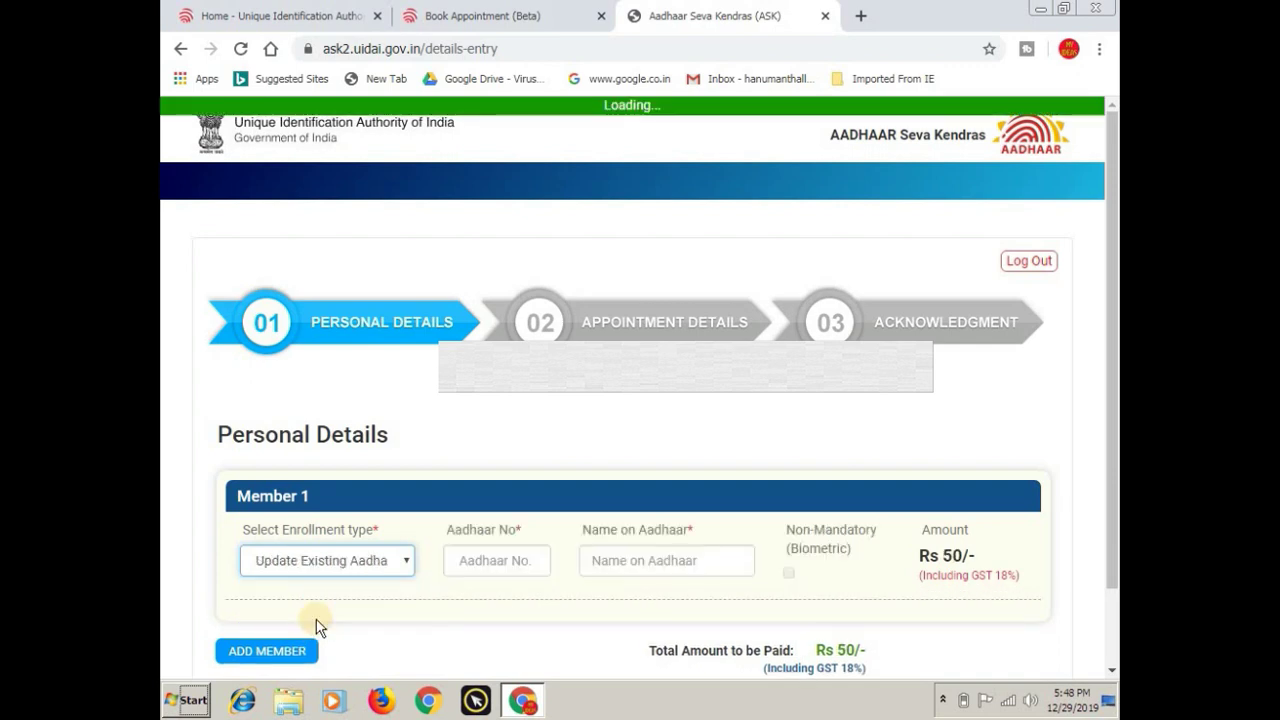
pyautogui.click(490, 562)
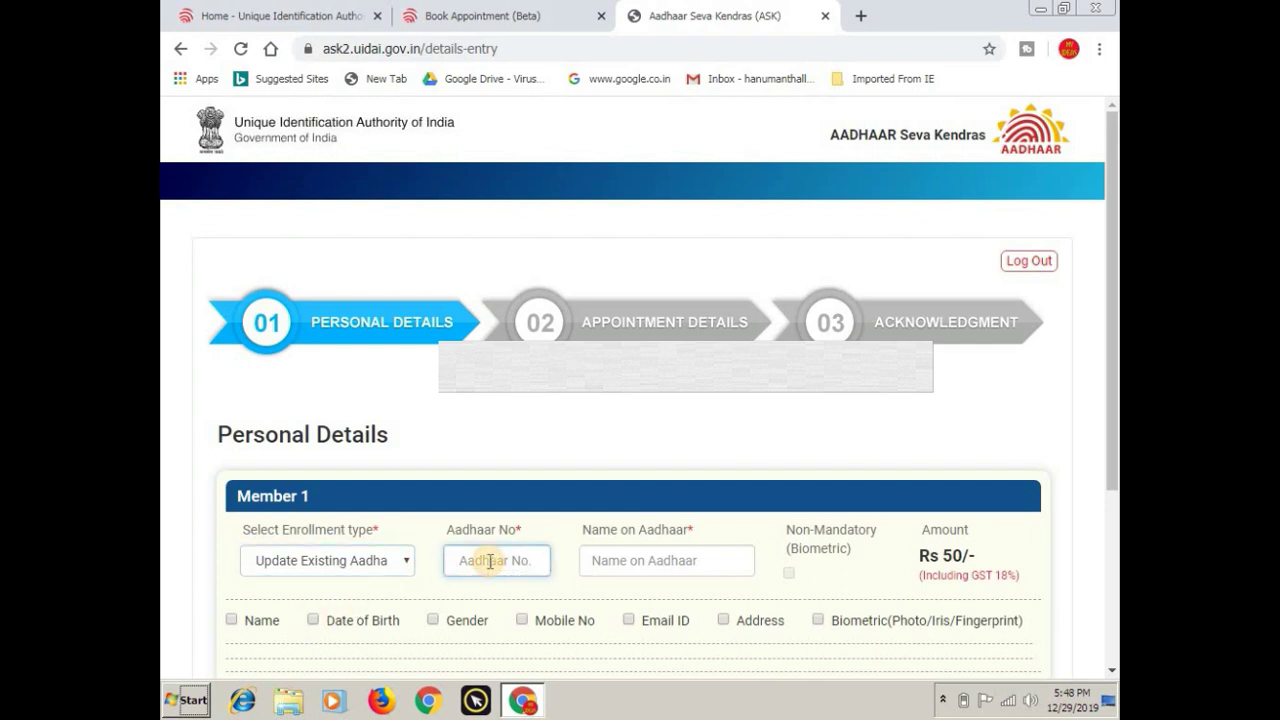
pyautogui.scroll(-3, 1105, 668)
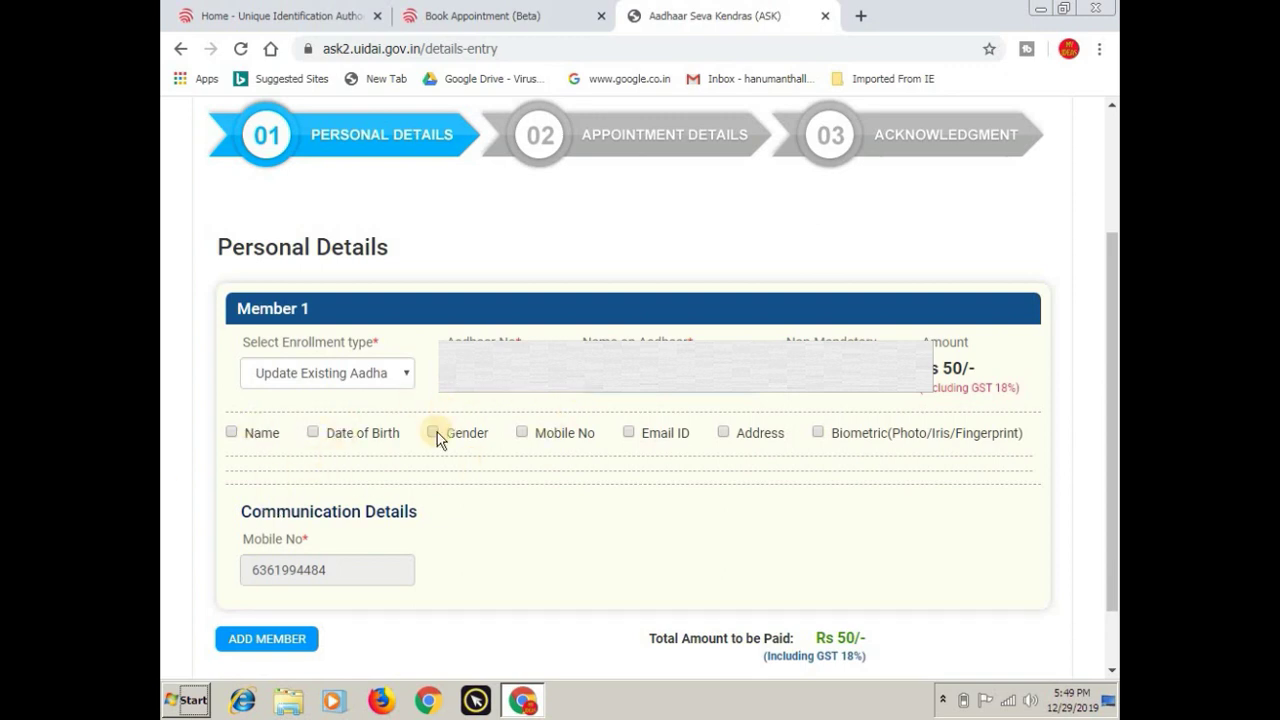
# Tick Mobile No and Biometric updates and send an OTP to the new mobile number.
pyautogui.click(522, 433)
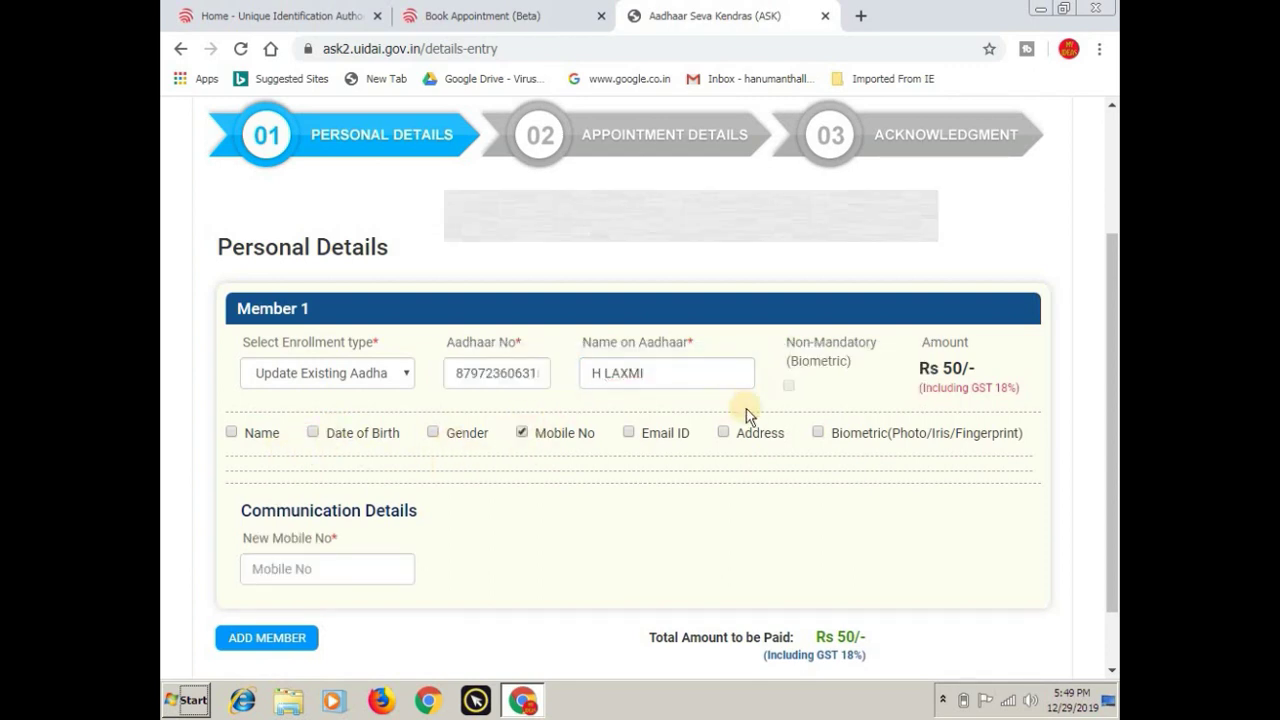
pyautogui.click(817, 433)
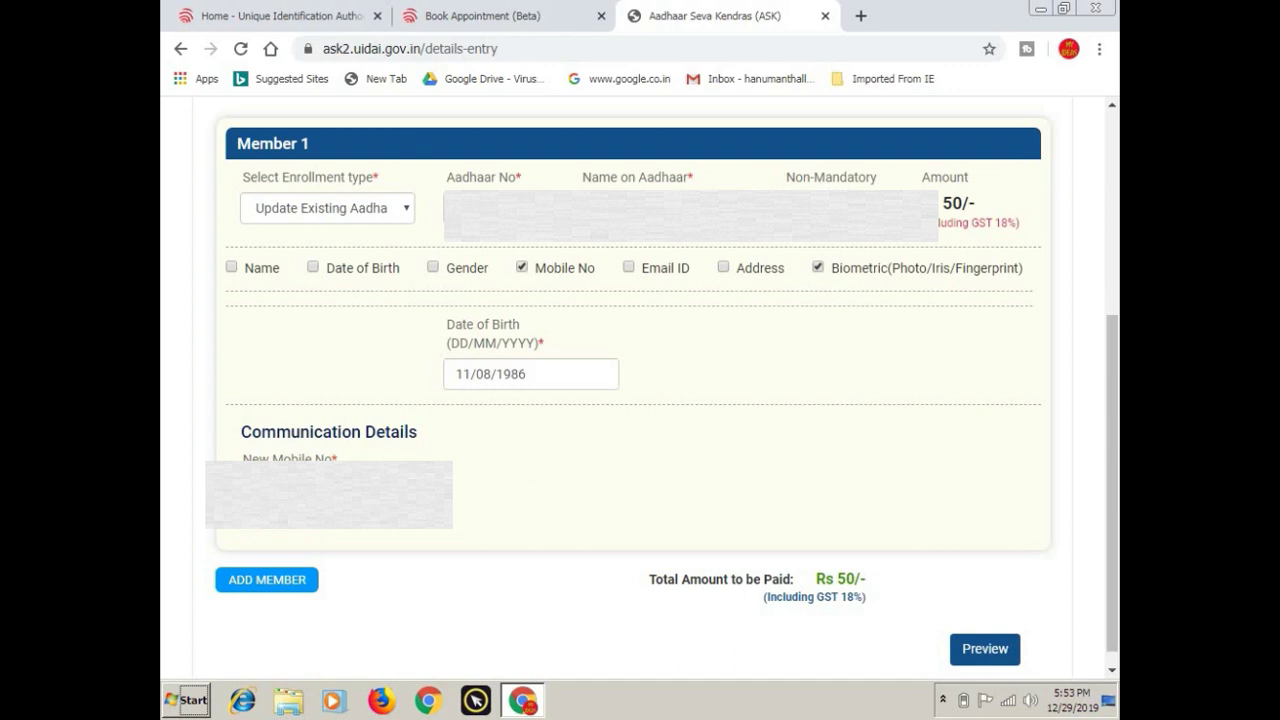
pyautogui.click(266, 531)
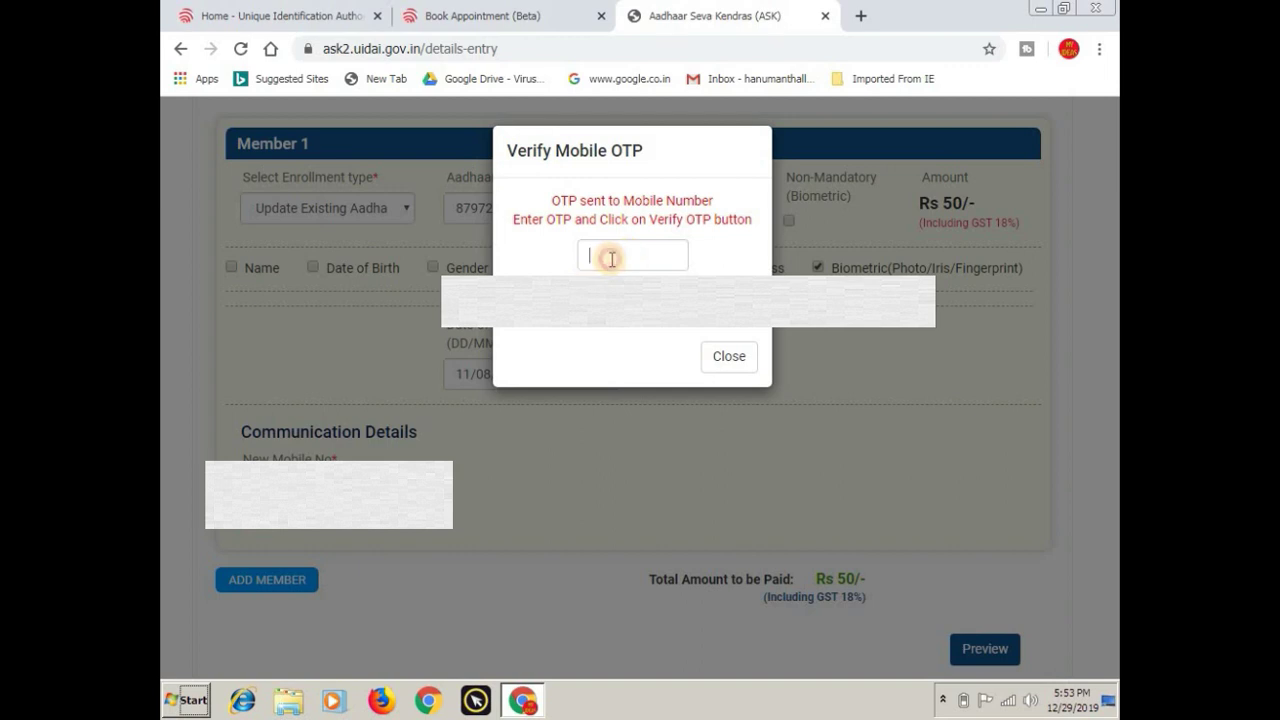
# Verify the new mobile number with its OTP and preview Member 1's details.
pyautogui.click(610, 258)
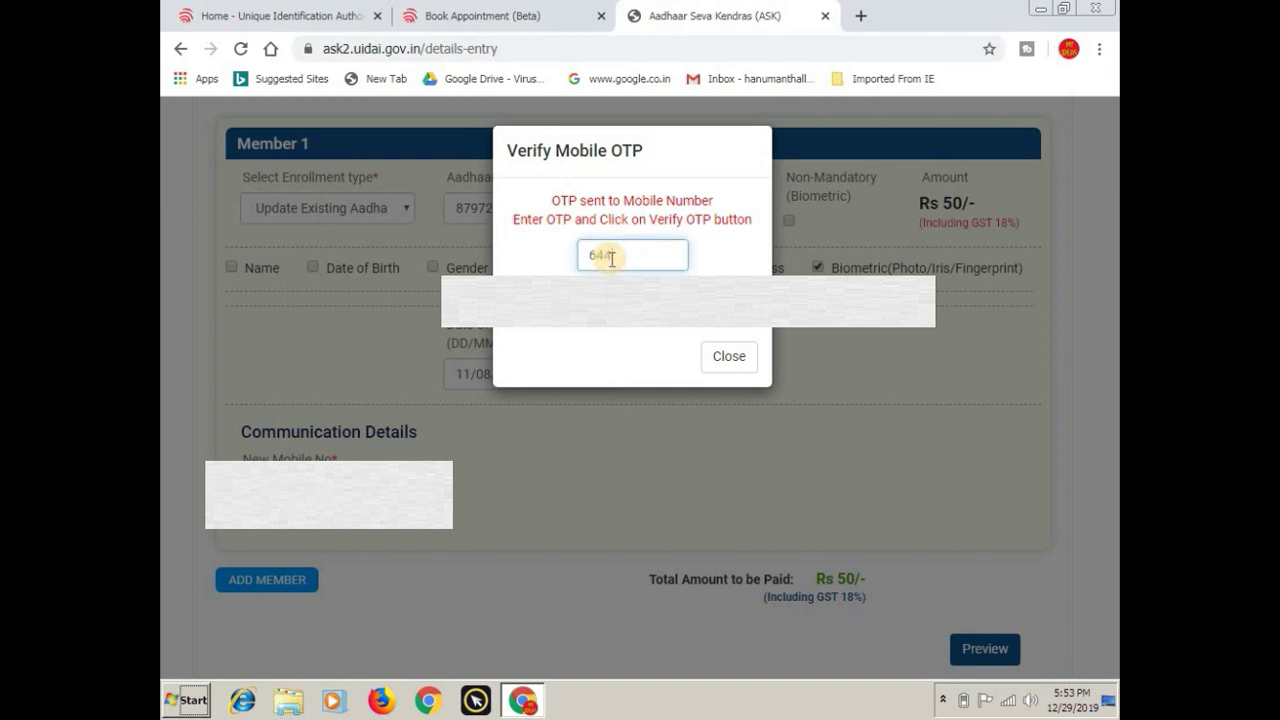
pyautogui.press('Return')
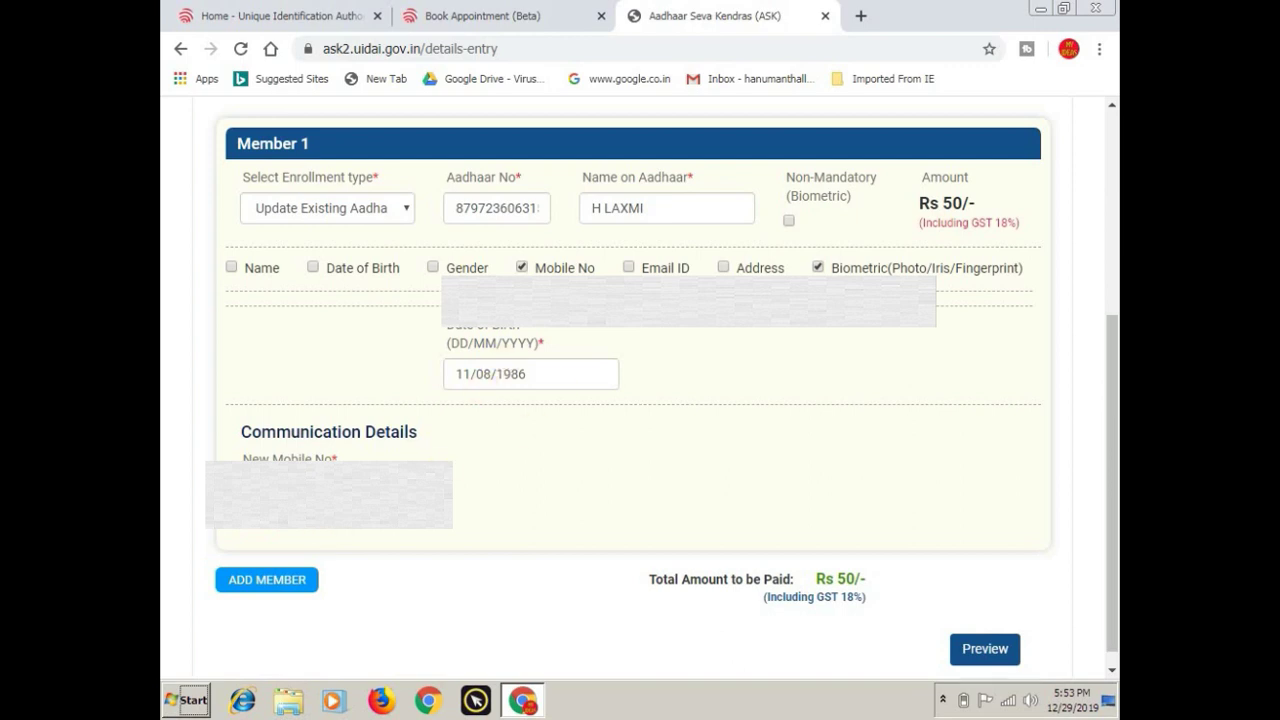
pyautogui.click(999, 655)
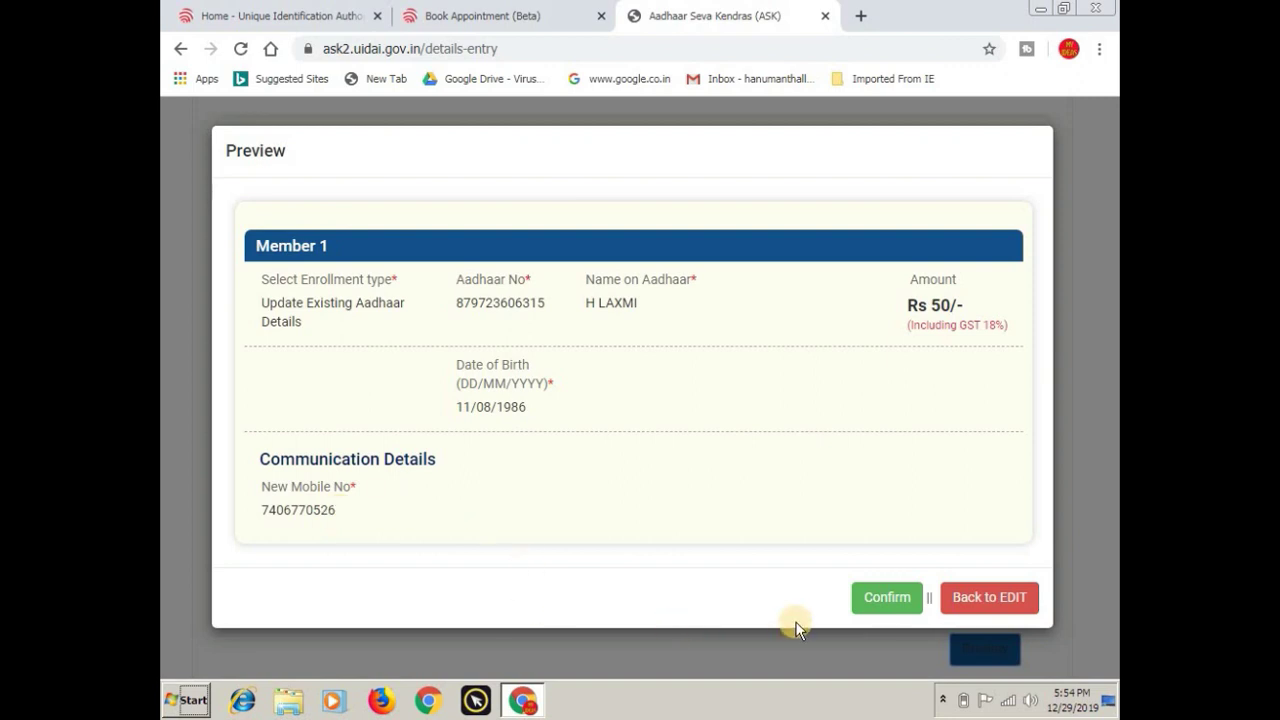
# Confirm Member 1's previewed details to advance to step 02 Appointment Details.
pyautogui.click(886, 612)
pyautogui.click(895, 600)
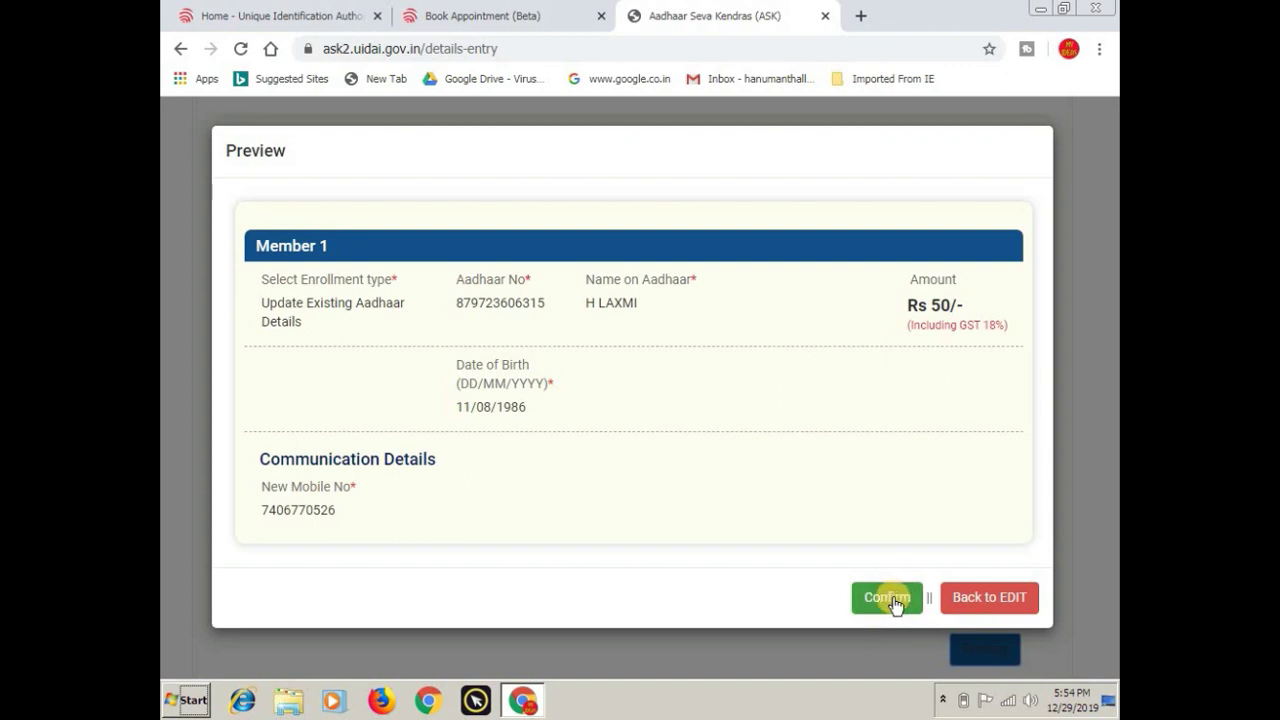
pyautogui.click(895, 600)
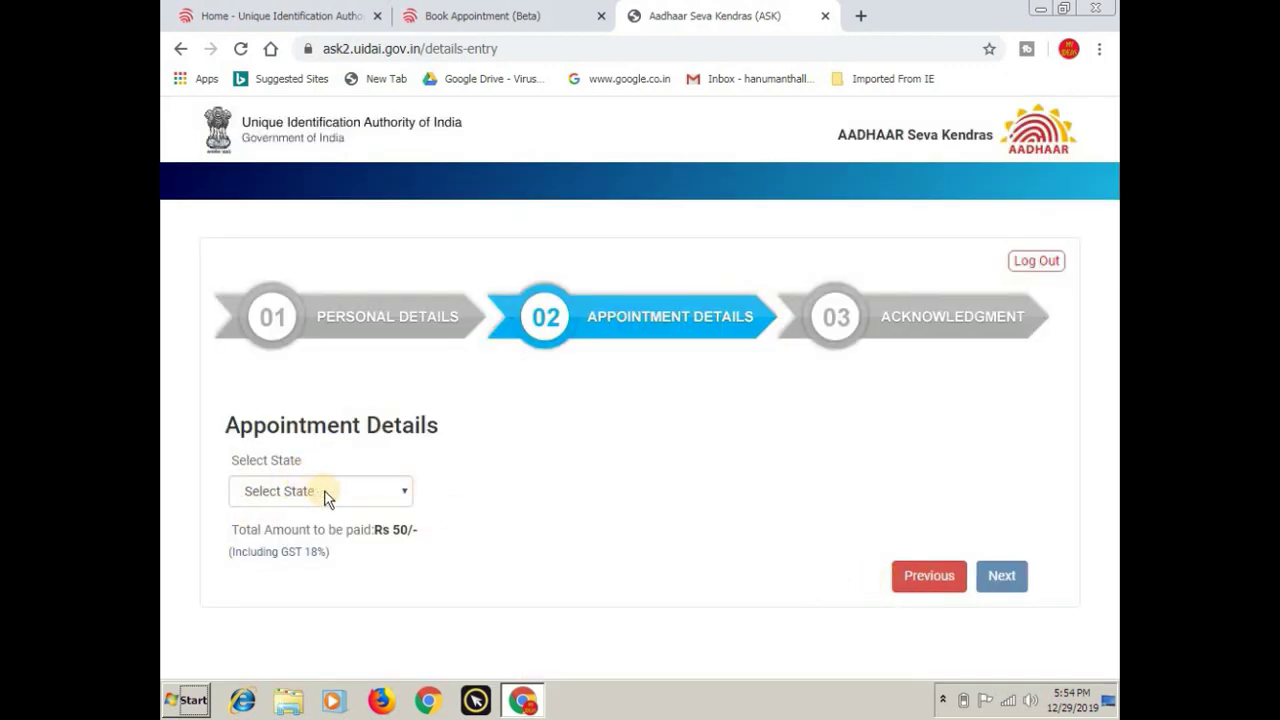
# Choose Karnataka as state, Bengaluru as city and the Bengaluru branch for the appointment.
pyautogui.click(277, 490)
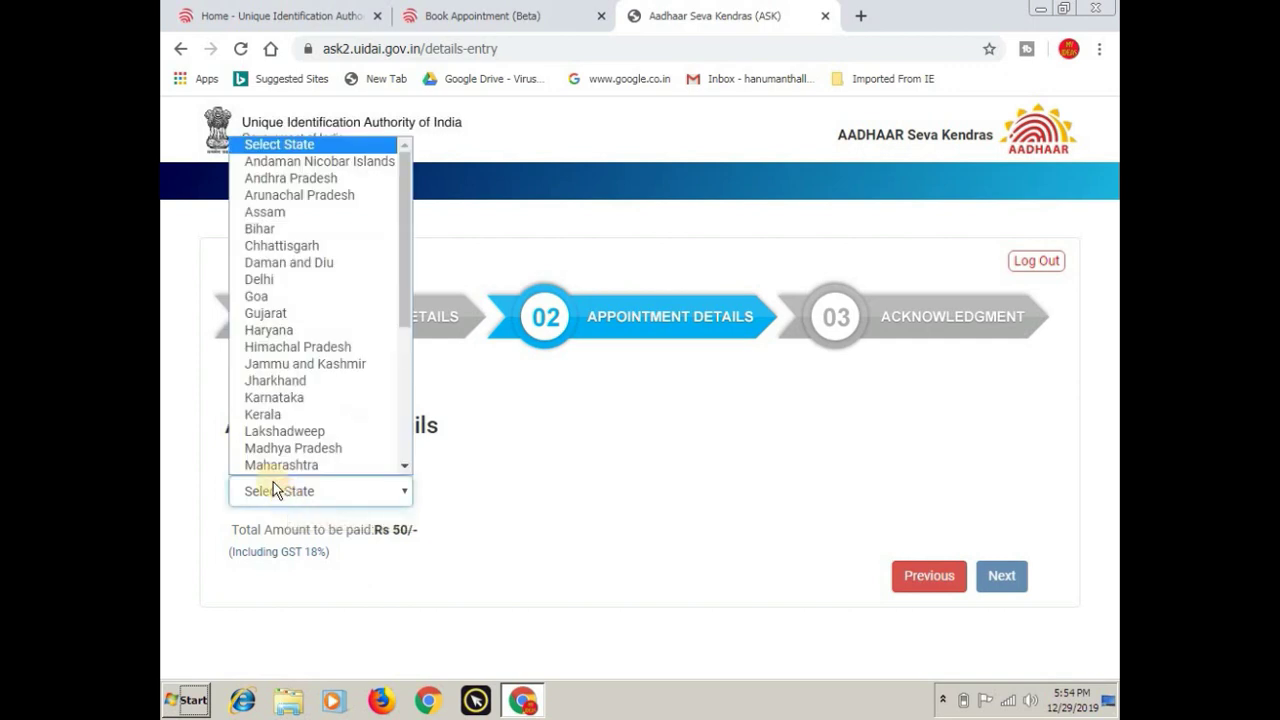
pyautogui.click(285, 398)
pyautogui.click(535, 499)
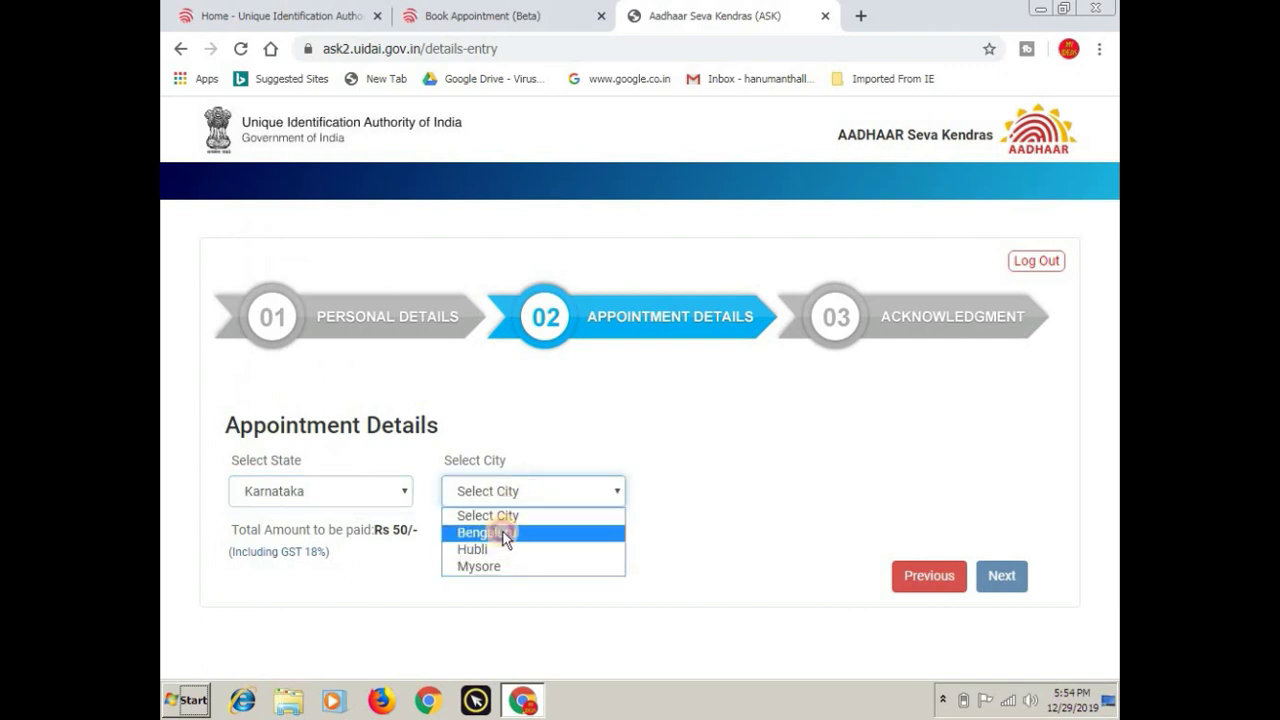
pyautogui.click(505, 535)
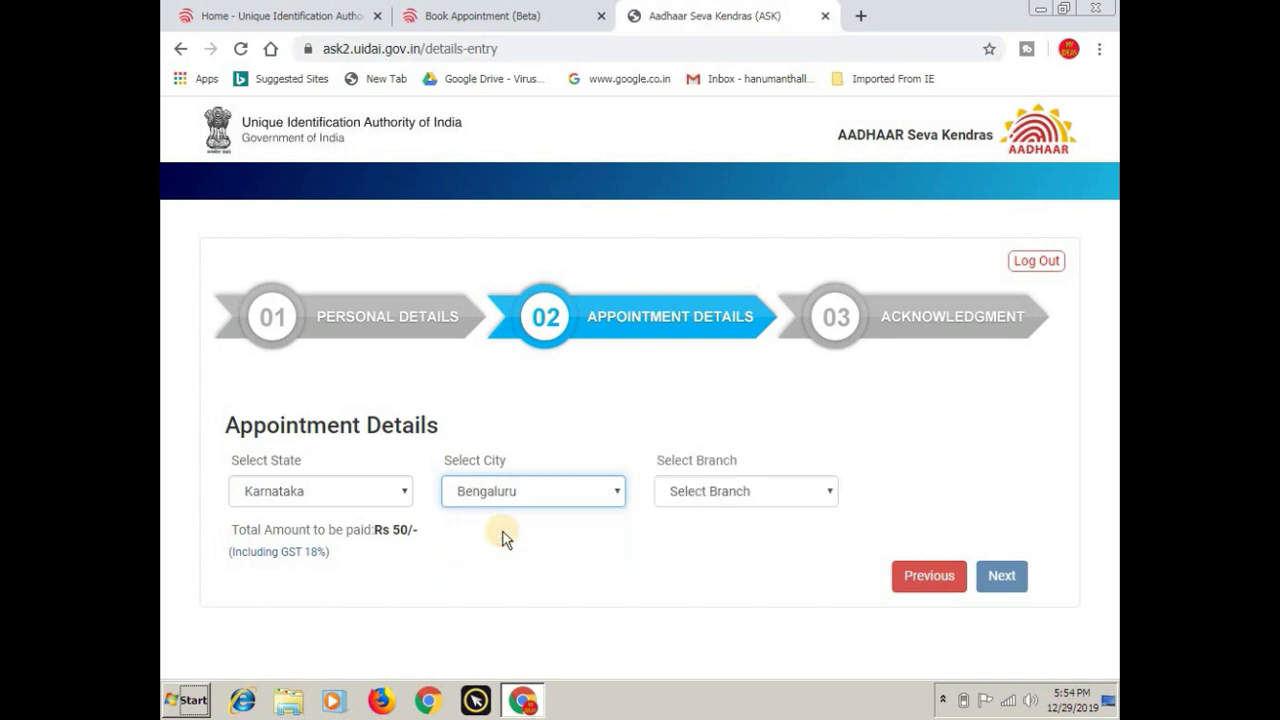
pyautogui.click(760, 491)
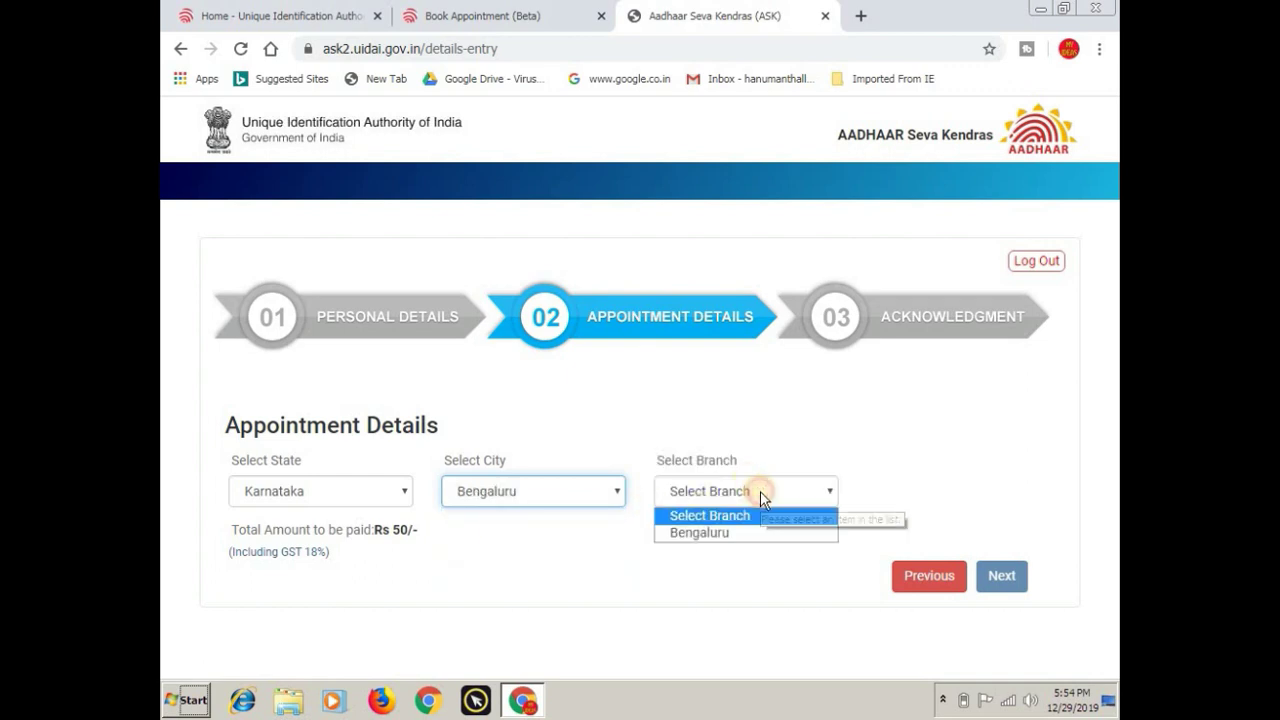
pyautogui.click(702, 535)
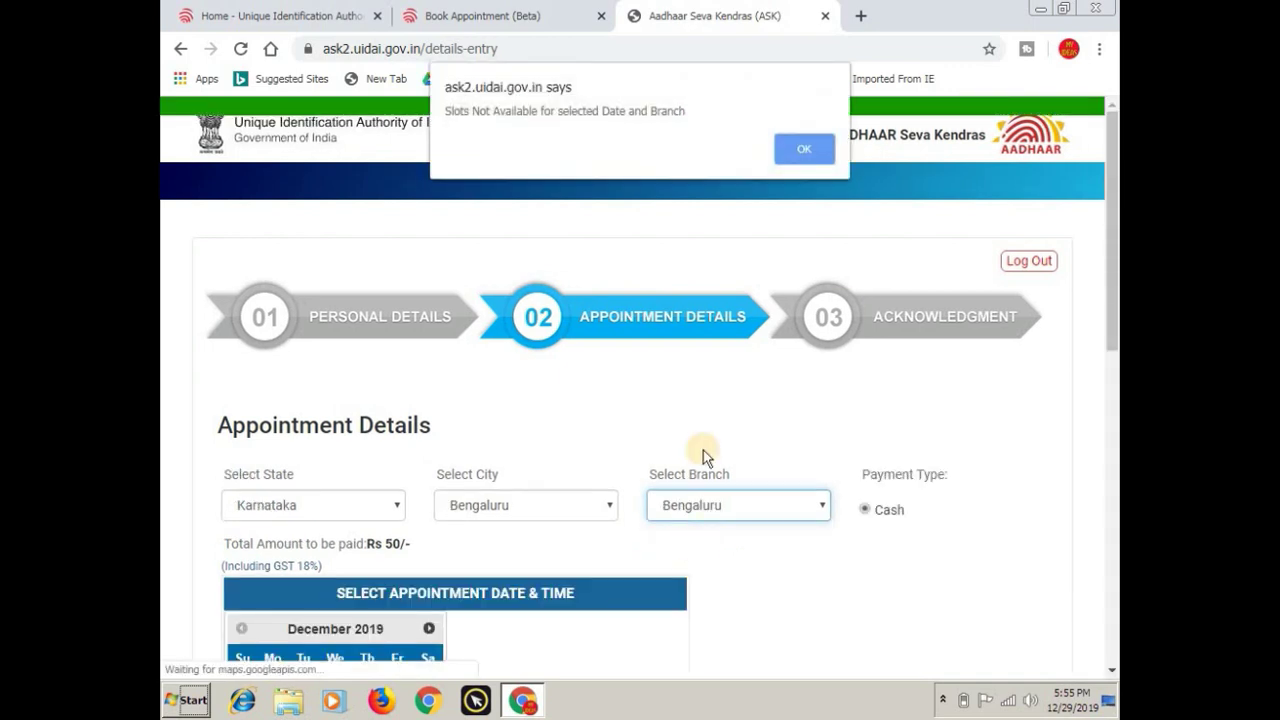
# Dismiss the no-slots alert and book Monday, 30 December 2019 at the 13:15 slot.
pyautogui.click(825, 153)
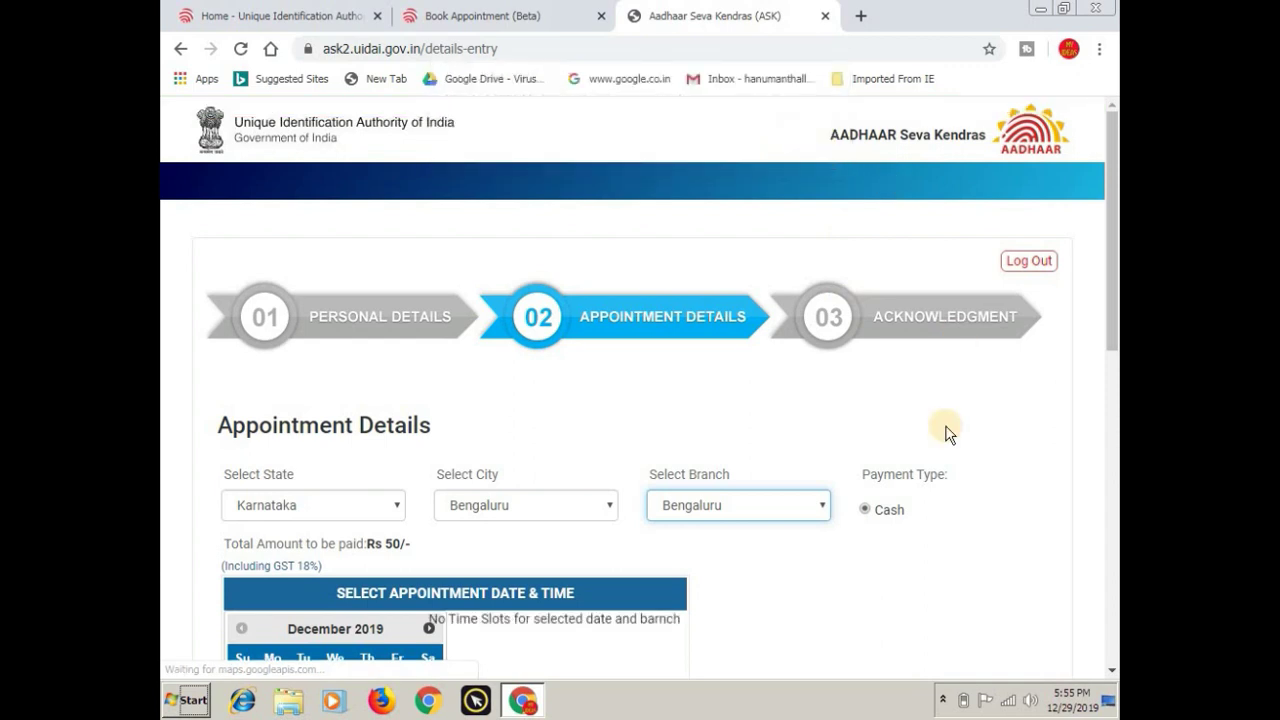
pyautogui.scroll(-3, 948, 432)
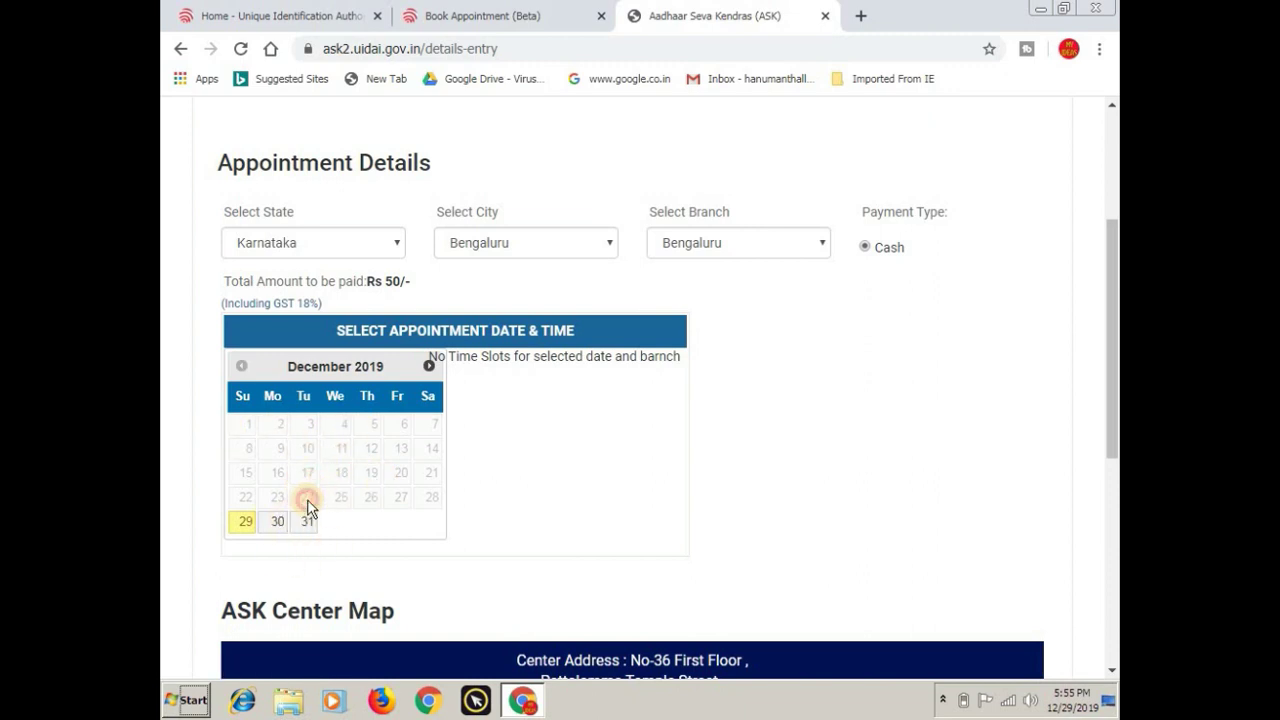
pyautogui.click(276, 524)
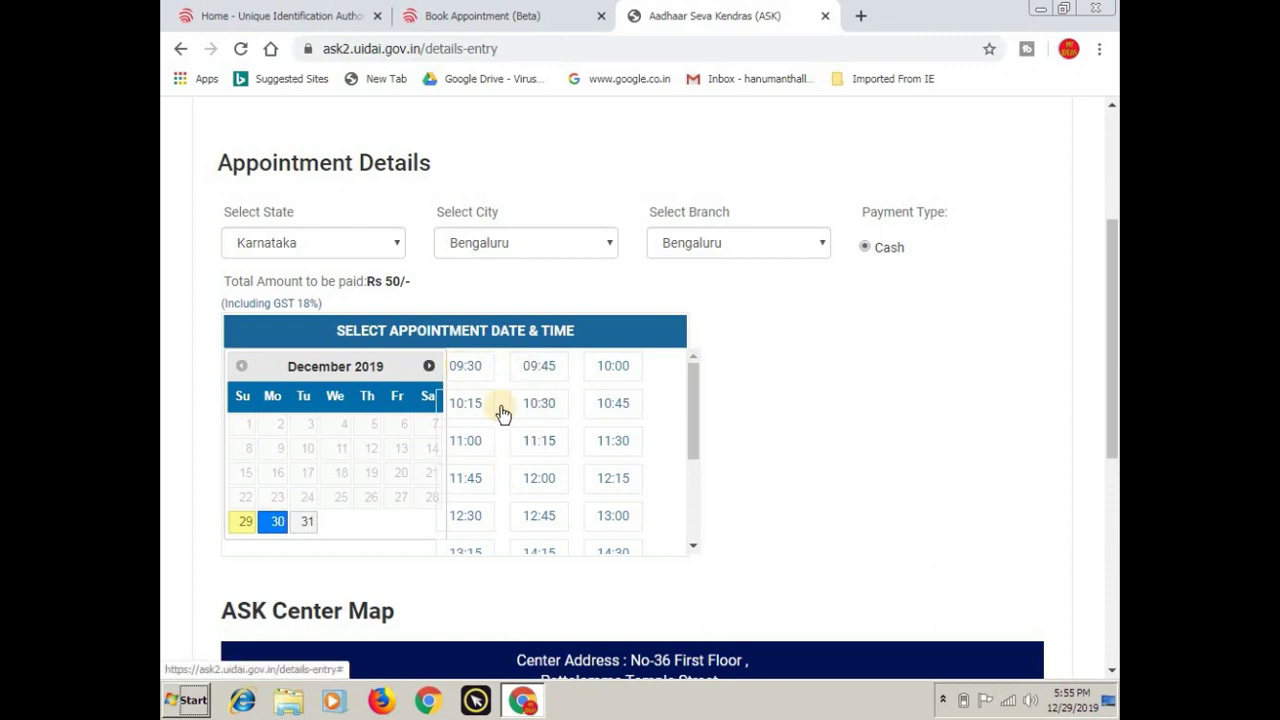
pyautogui.click(693, 545)
pyautogui.click(694, 545)
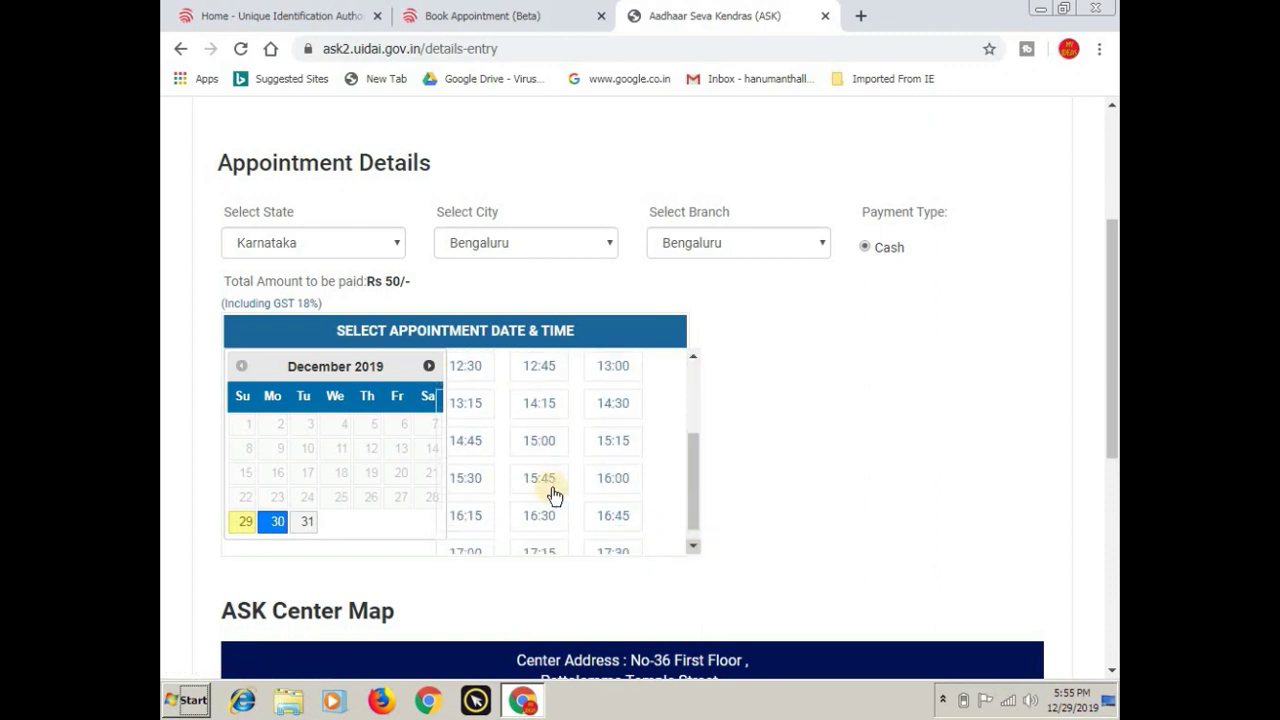
pyautogui.click(472, 412)
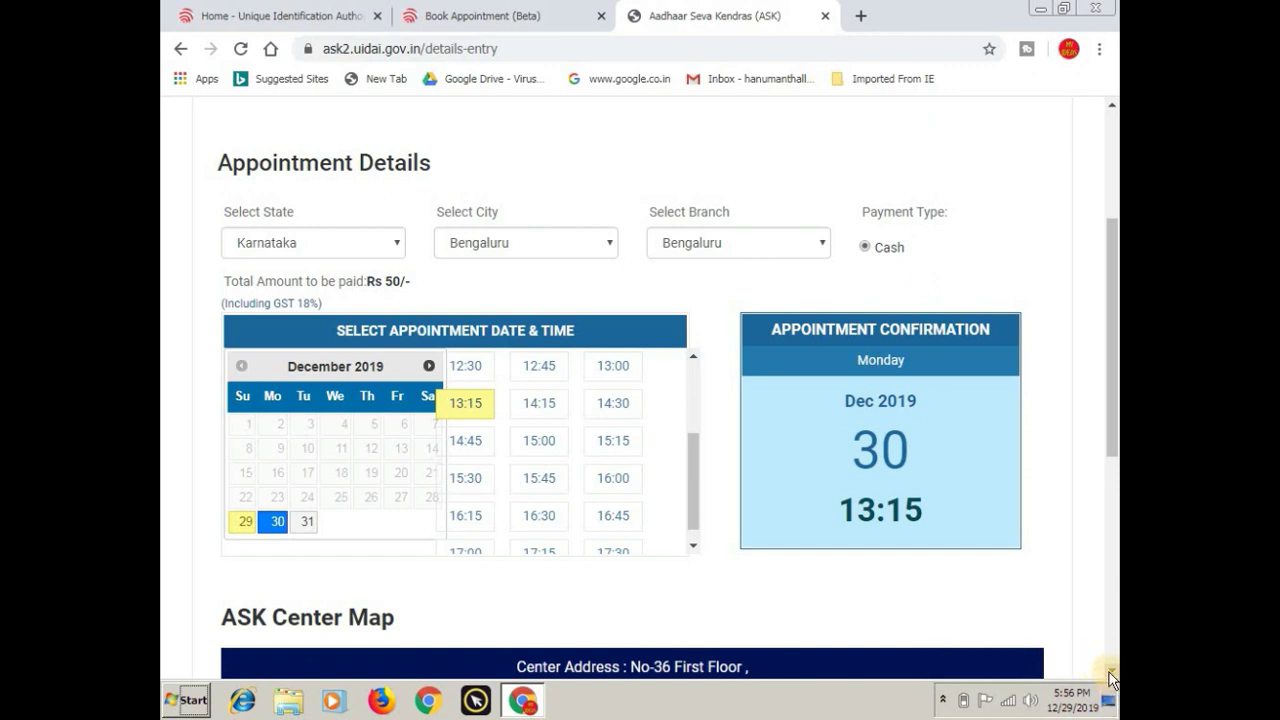
# Submit the booking past the error alert to reach the Resident Appointment Details acknowledgement.
pyautogui.moveTo(1110, 675); pyautogui.dragTo(1110, 678)
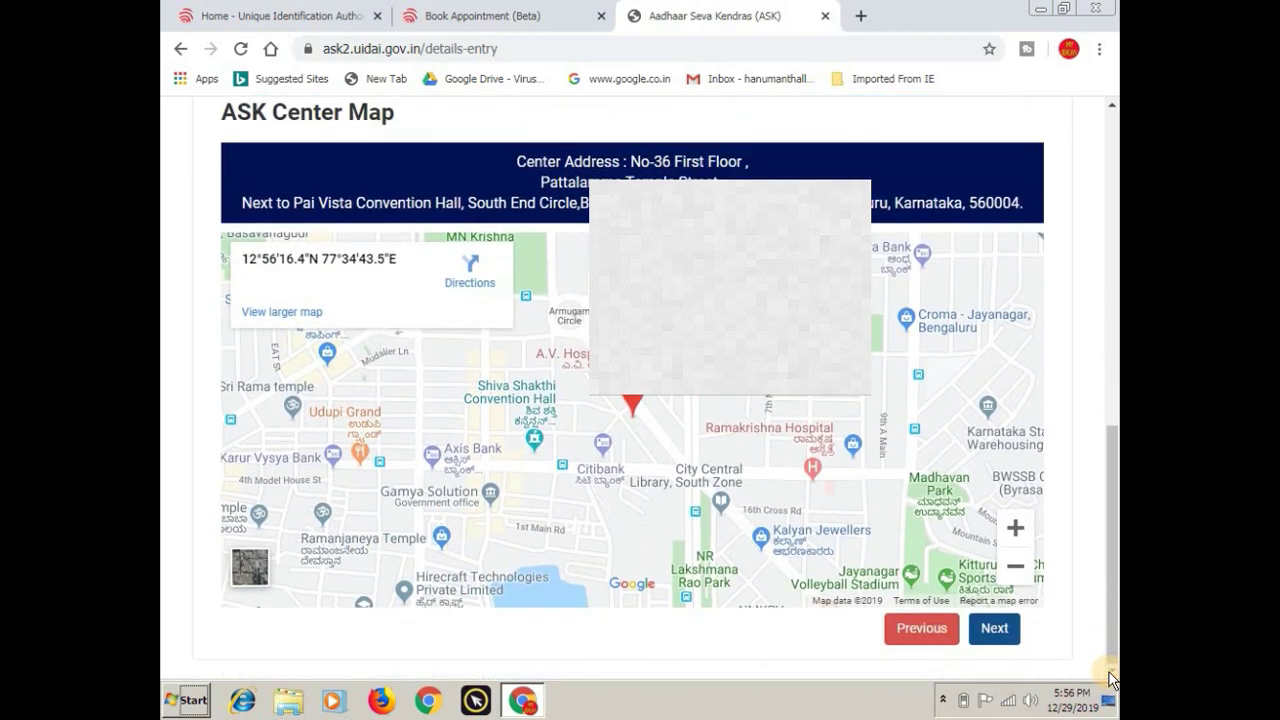
pyautogui.click(632, 416)
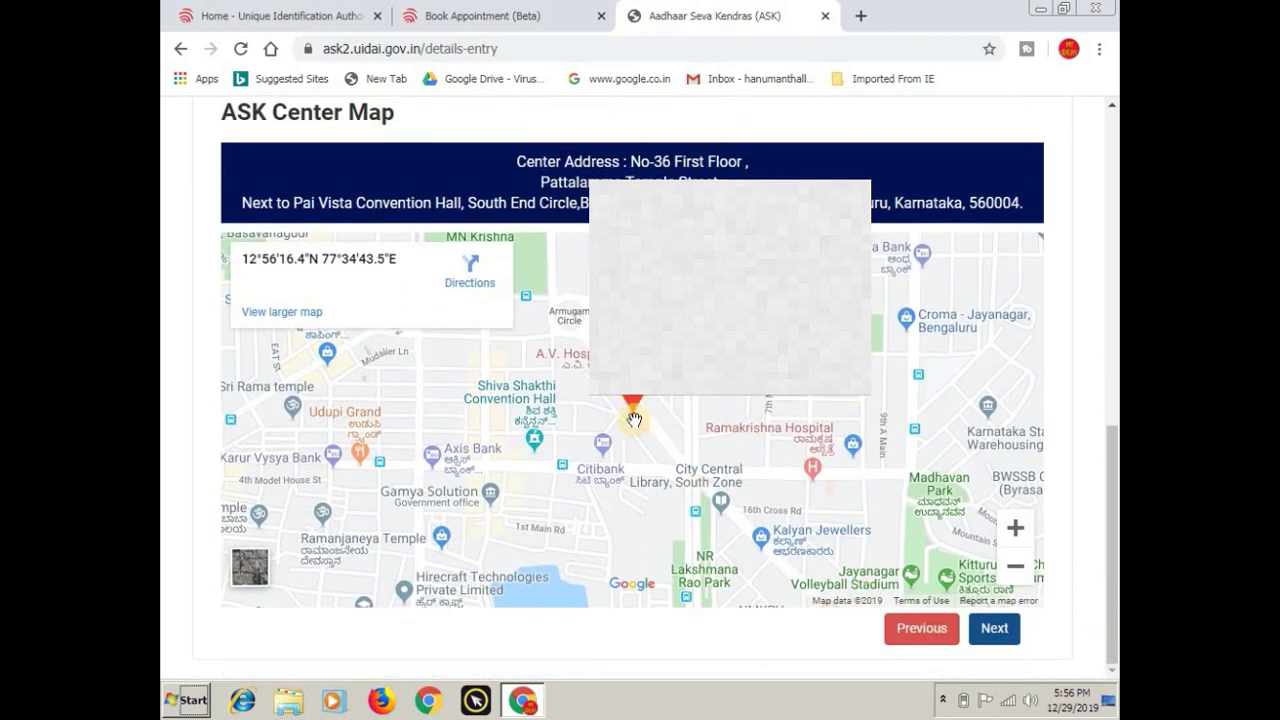
pyautogui.click(655, 418)
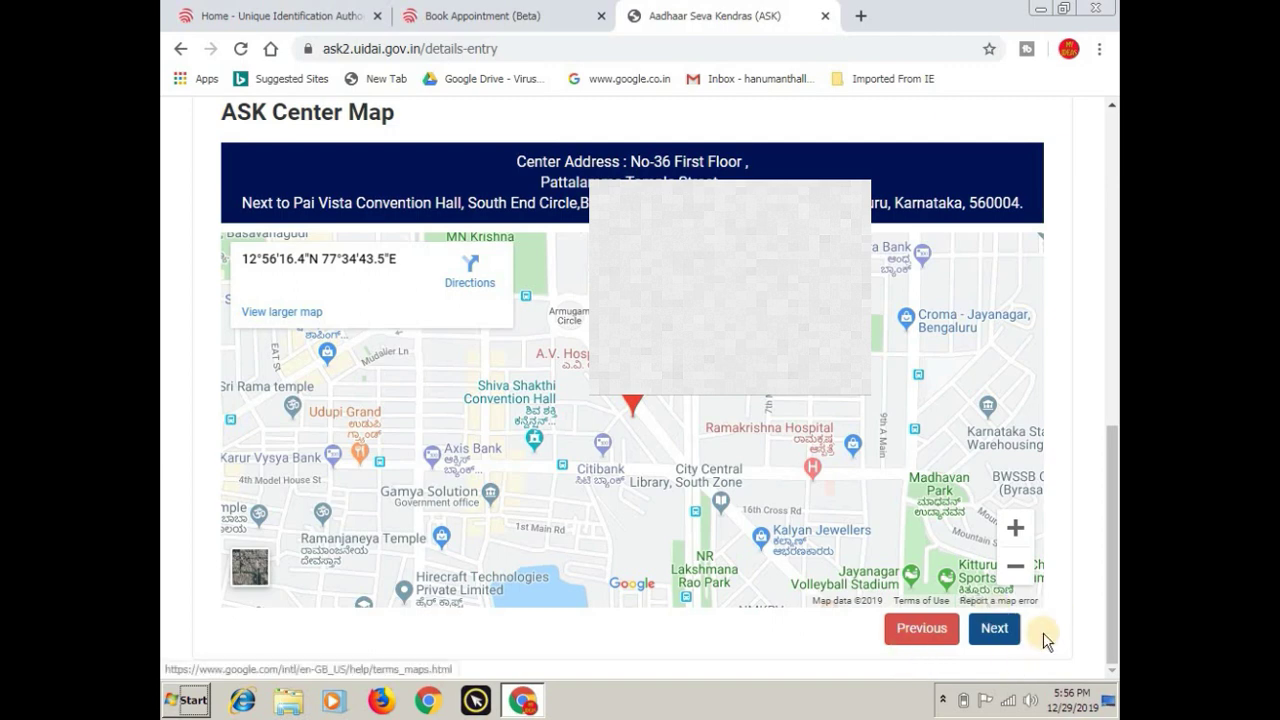
pyautogui.click(1006, 648)
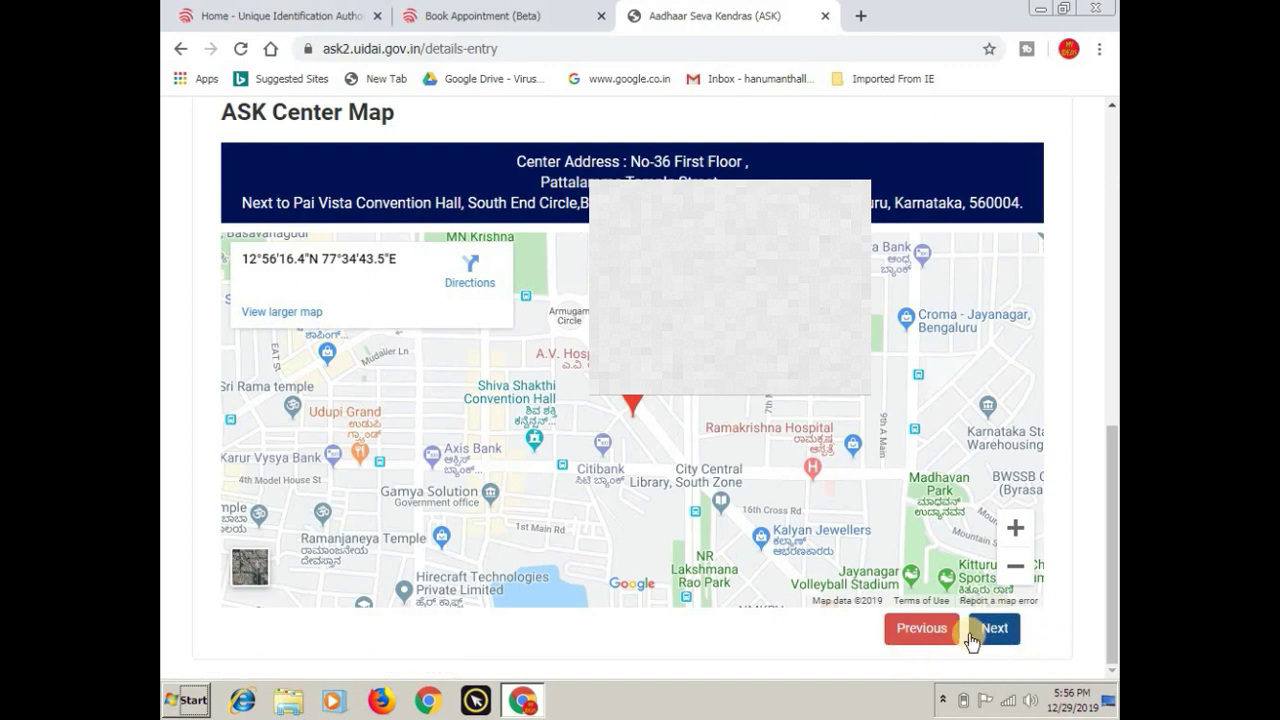
pyautogui.click(991, 640)
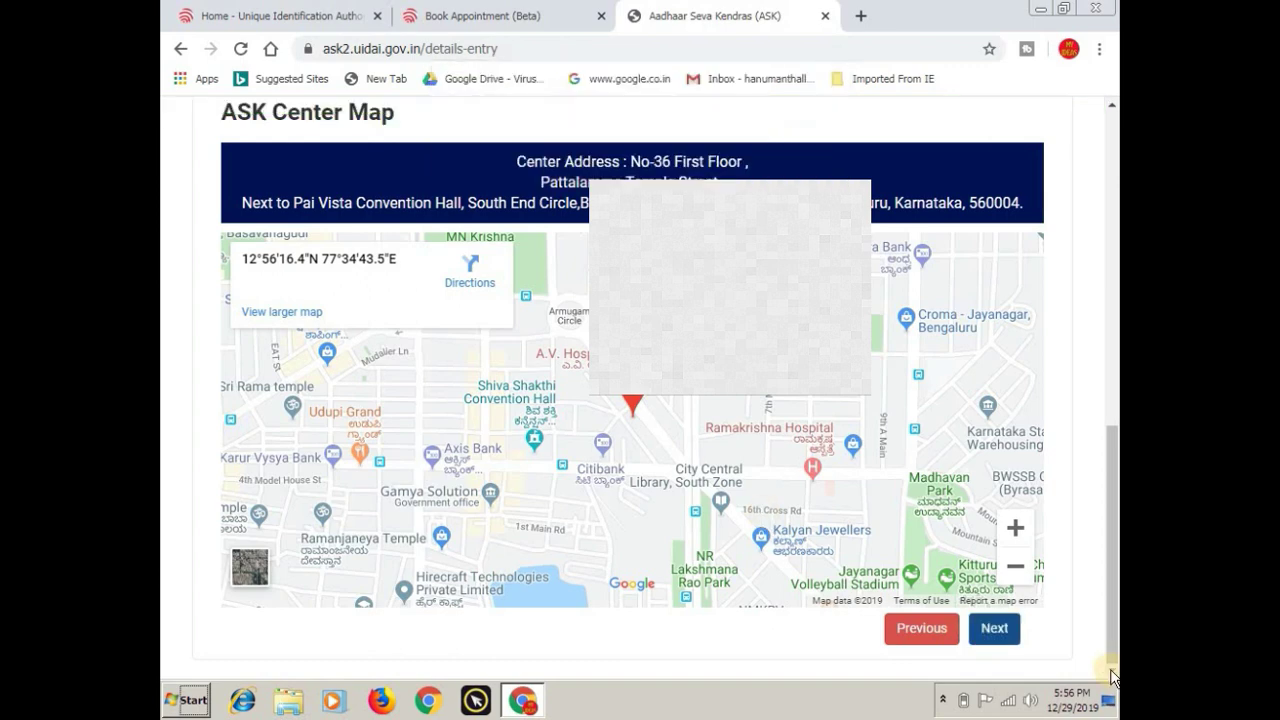
pyautogui.click(1006, 629)
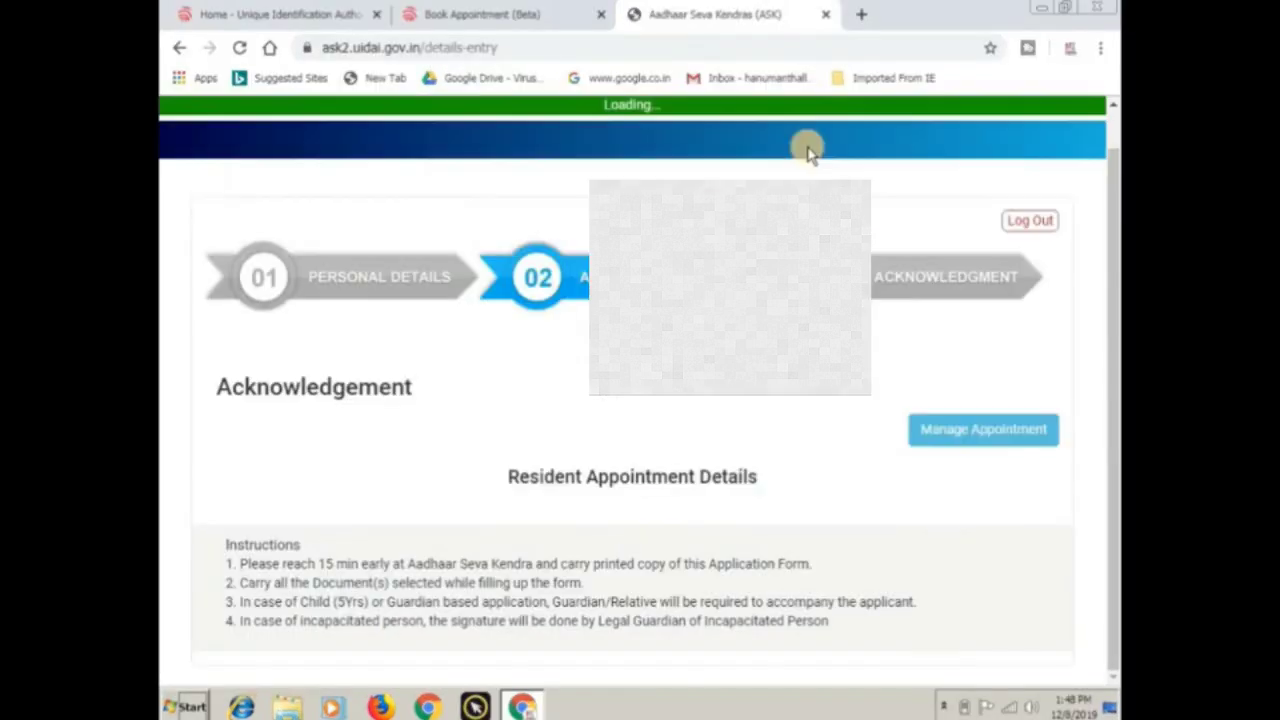
pyautogui.scroll(-3, 808, 149)
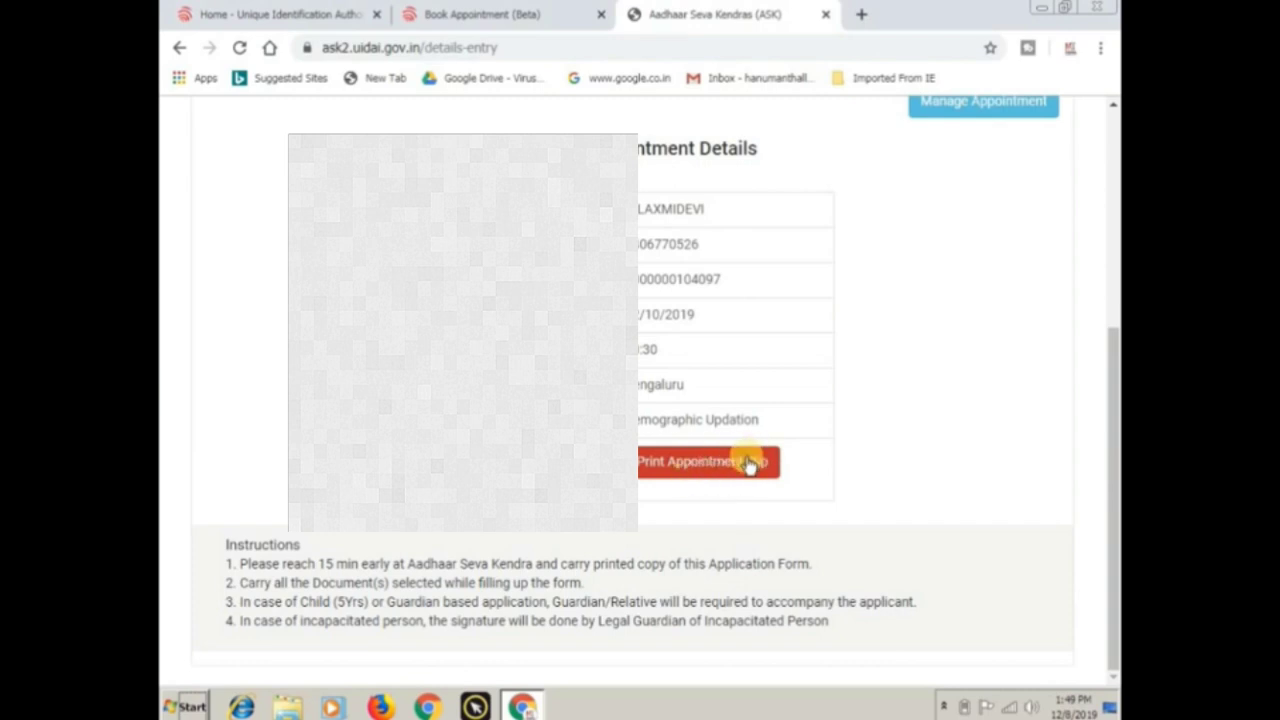
# Generate the appointment slip PDF and open the downloaded file.
pyautogui.click(748, 462)
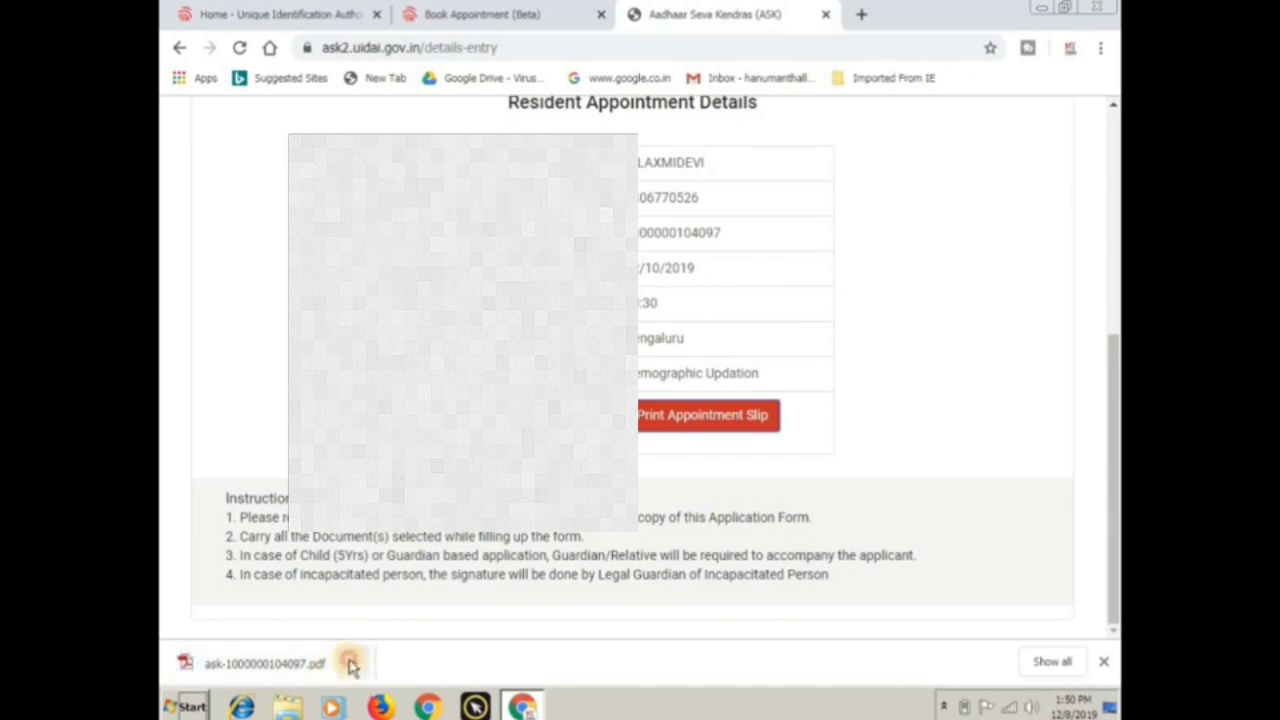
pyautogui.click(353, 663)
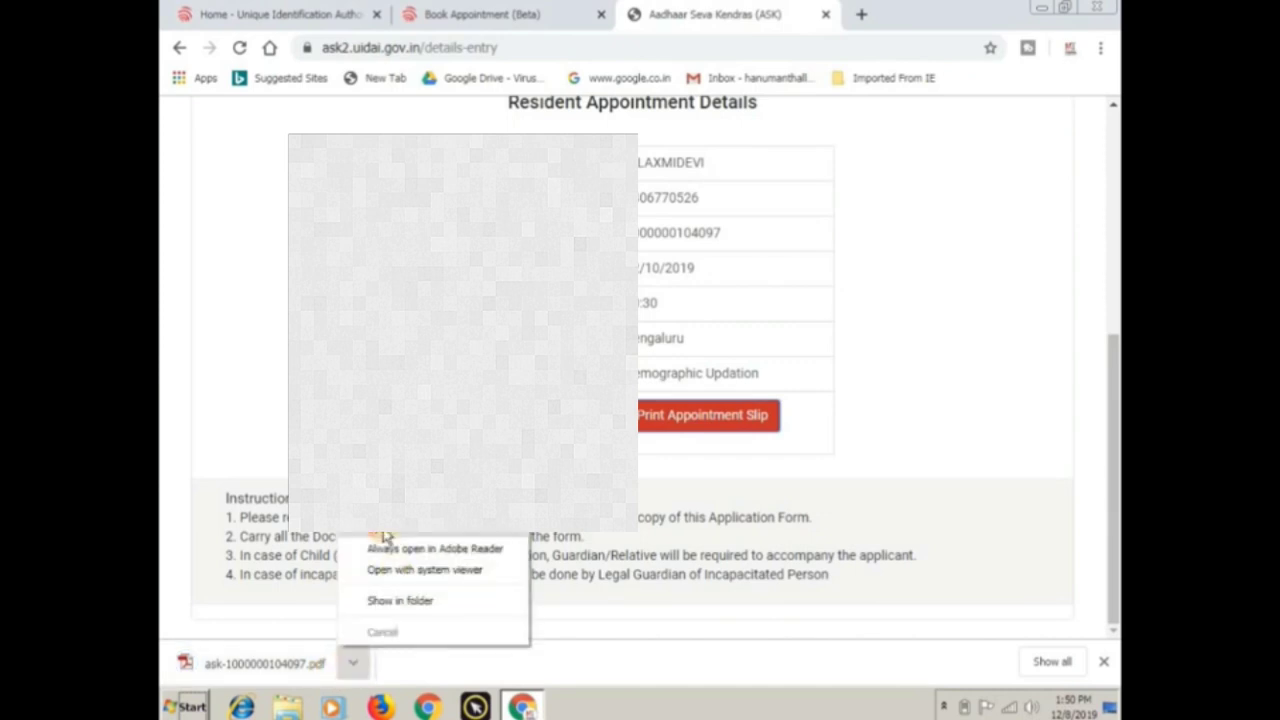
pyautogui.click(384, 540)
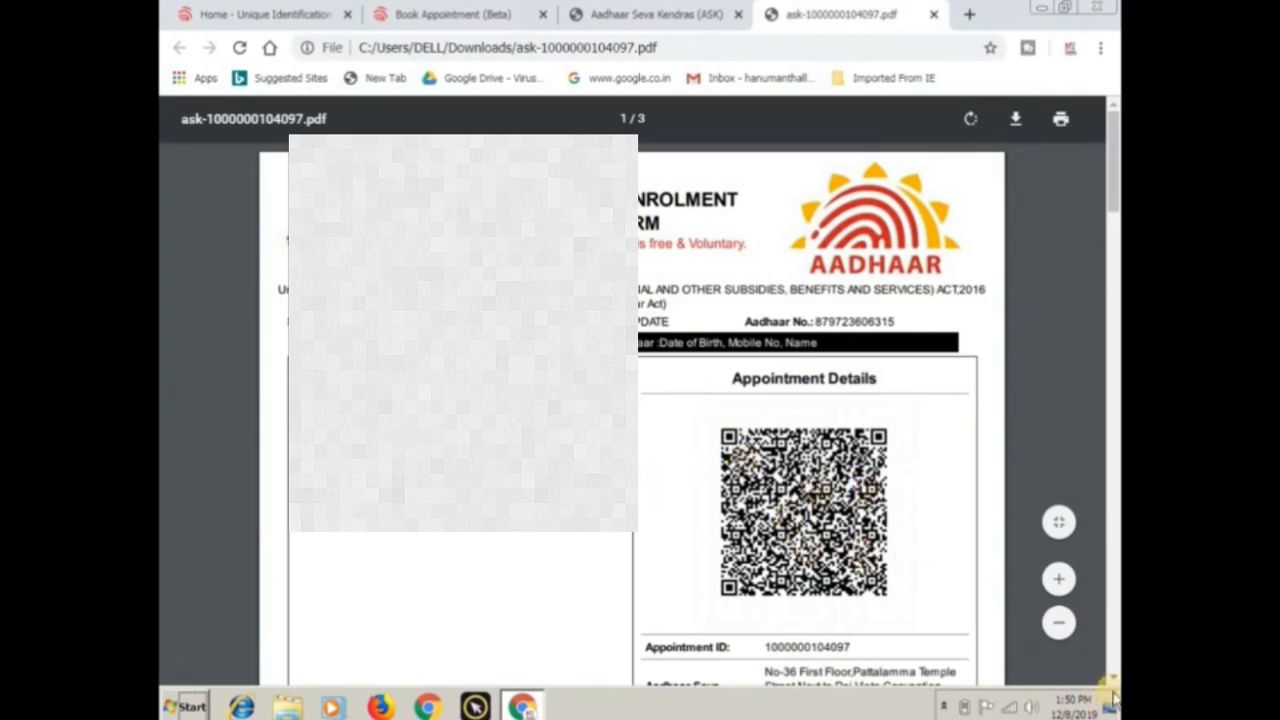
# Check the slip's 10-Dec-2019, 10:30, Rs. 50 cash details, then return to Manage Appointments.
pyautogui.scroll(-2, 1112, 678)
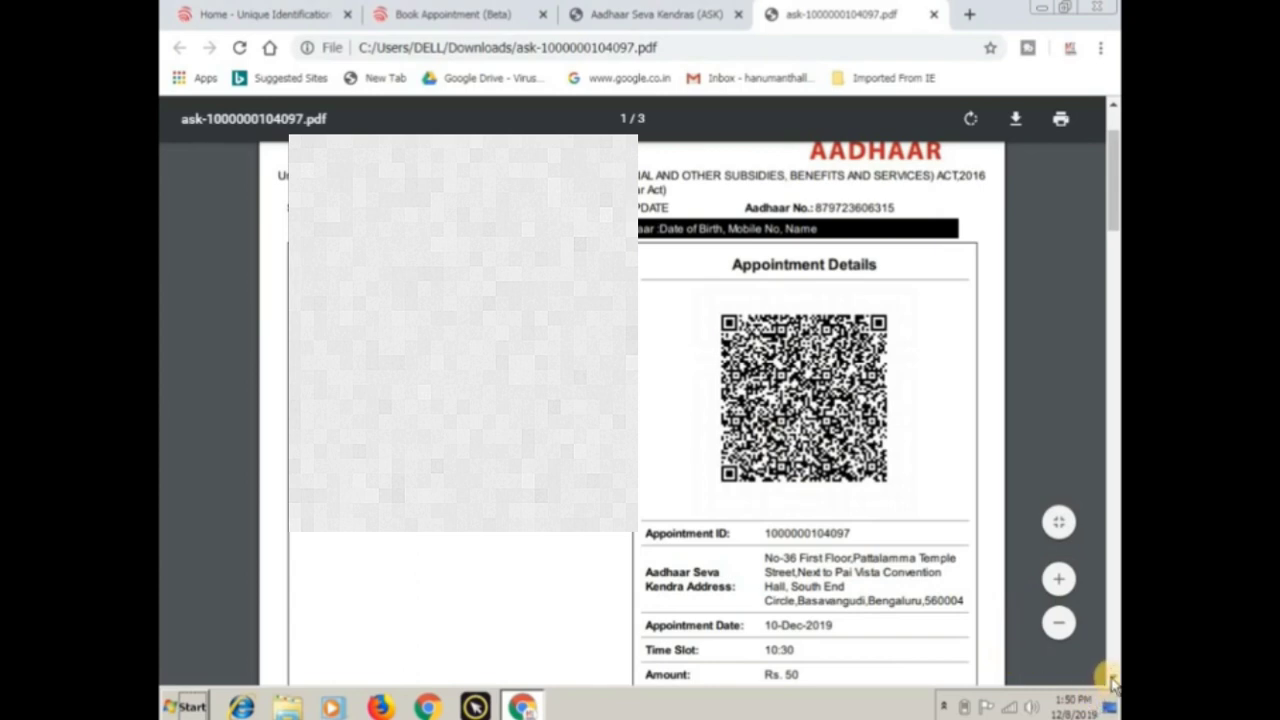
pyautogui.scroll(-1, 1113, 678)
pyautogui.click(1113, 677)
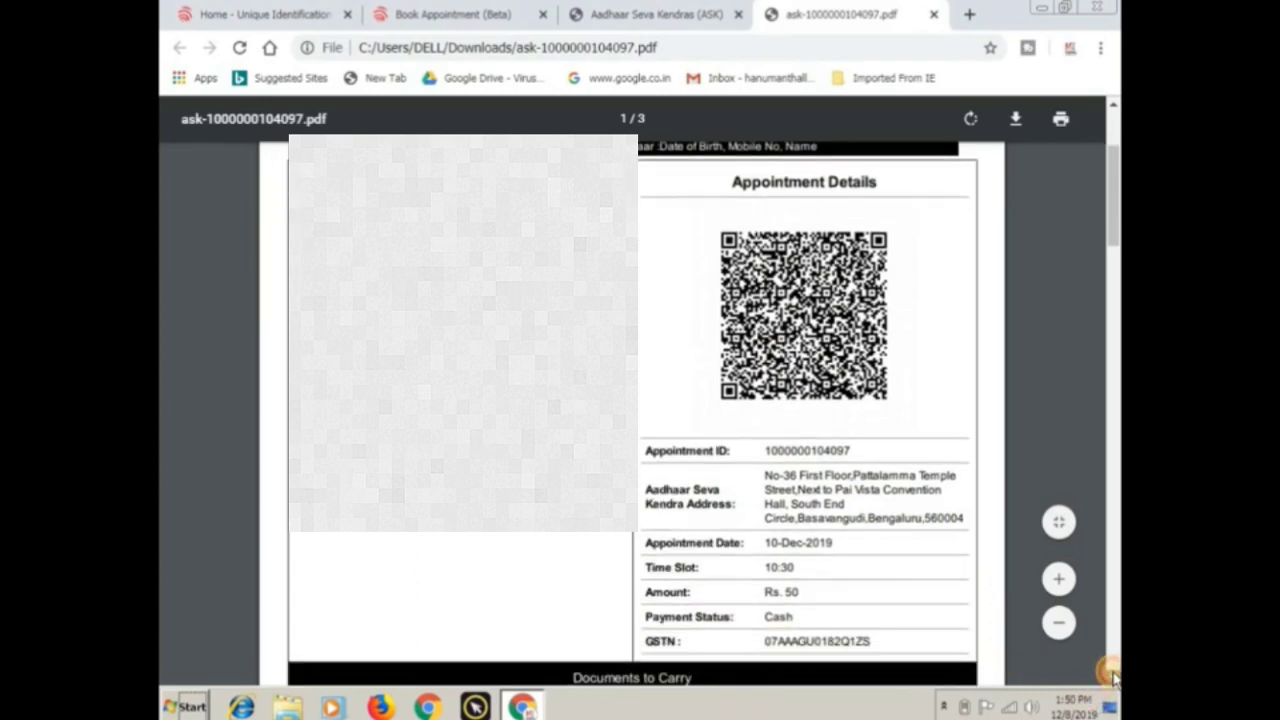